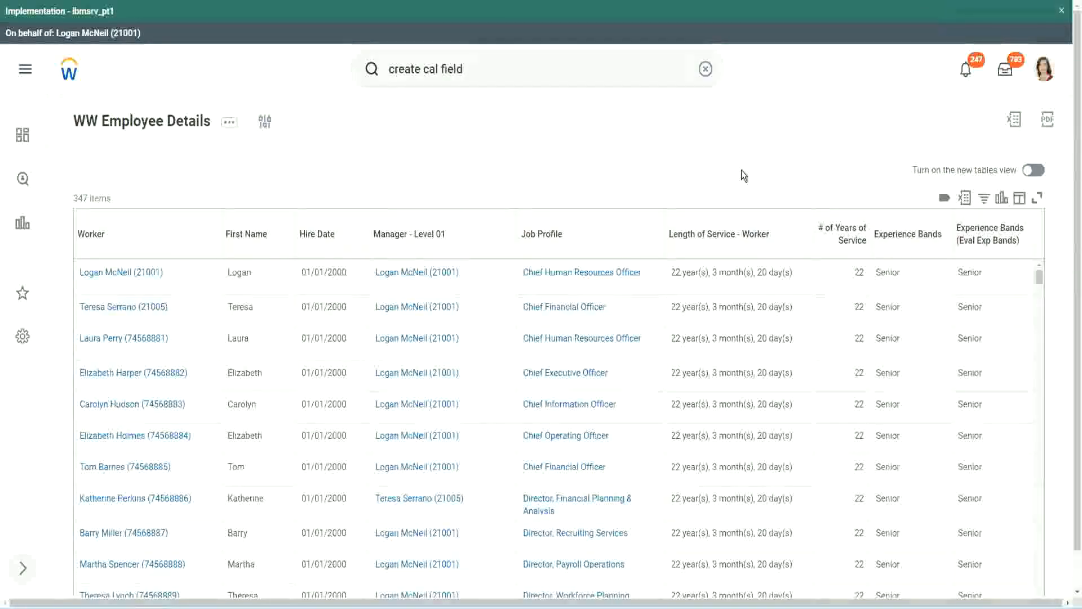
Copy the name of the Evaluate Expression calculated field that derives experience bands from years of service
left_click(939, 267)
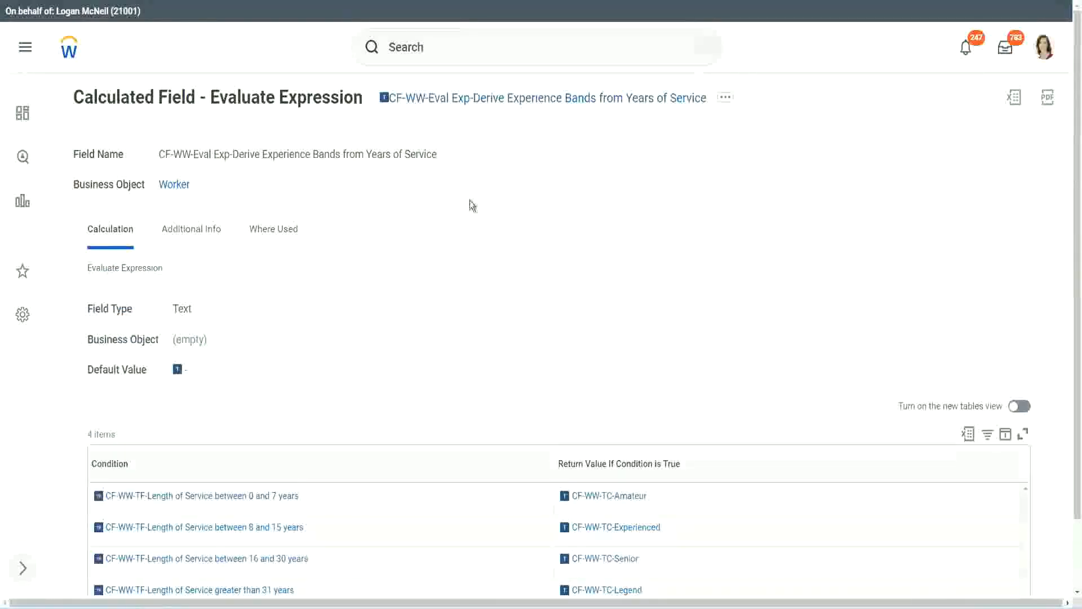
right_click(469, 106)
left_click(507, 166)
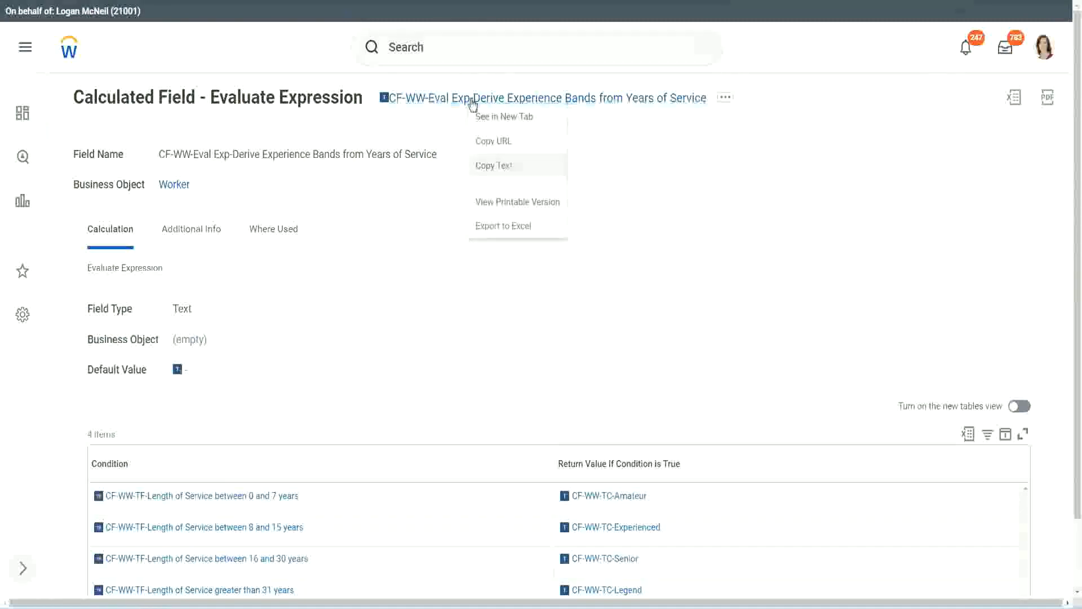
Search for "create calc field" and open the Create Calculated Field task
left_click(453, 51)
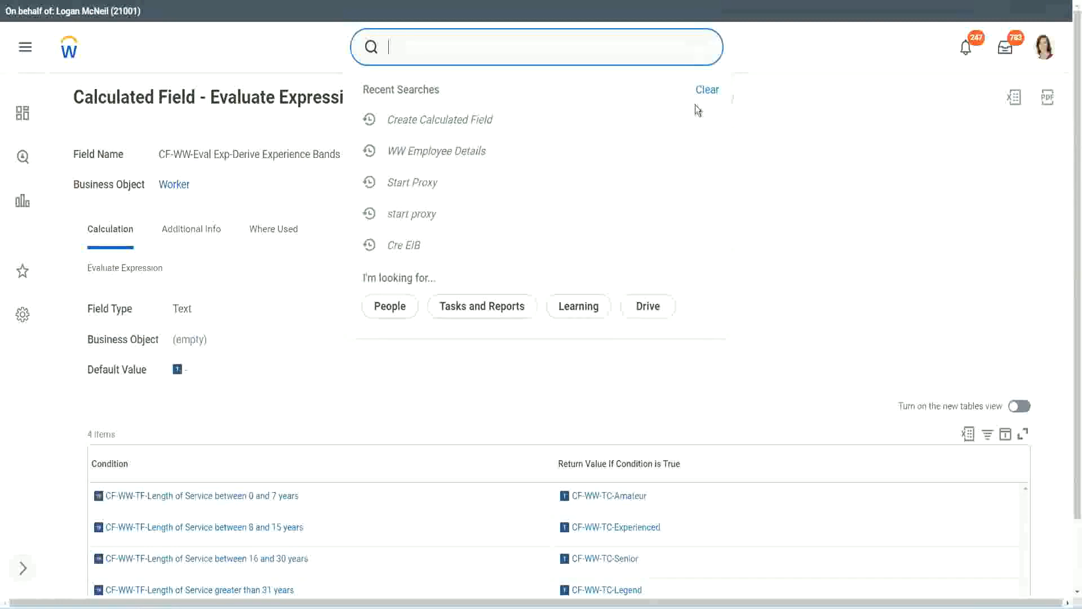
left_click(699, 111)
left_click(429, 42)
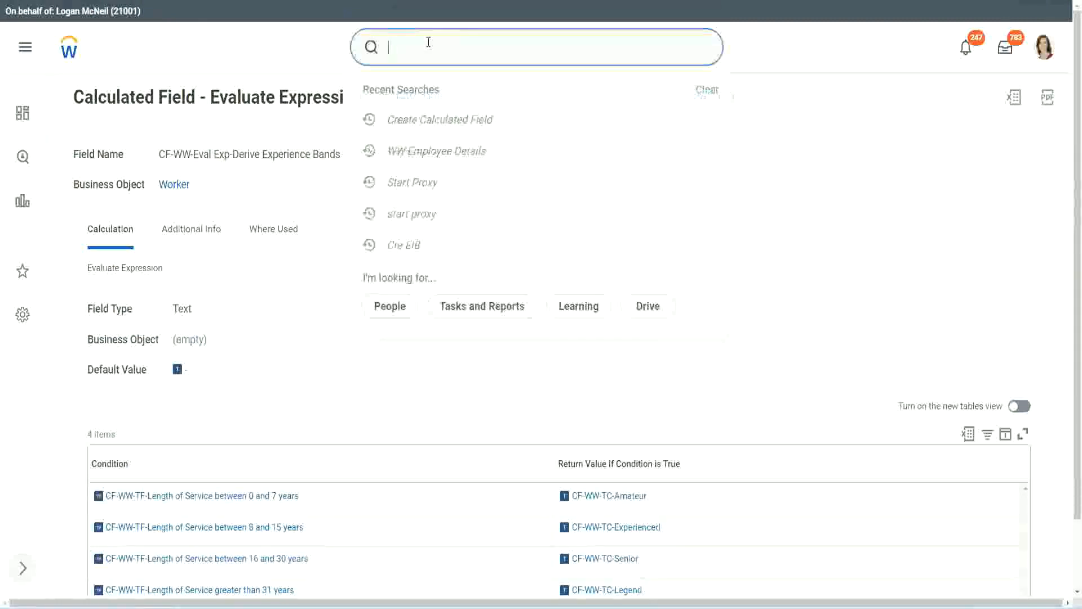
type("create calc")
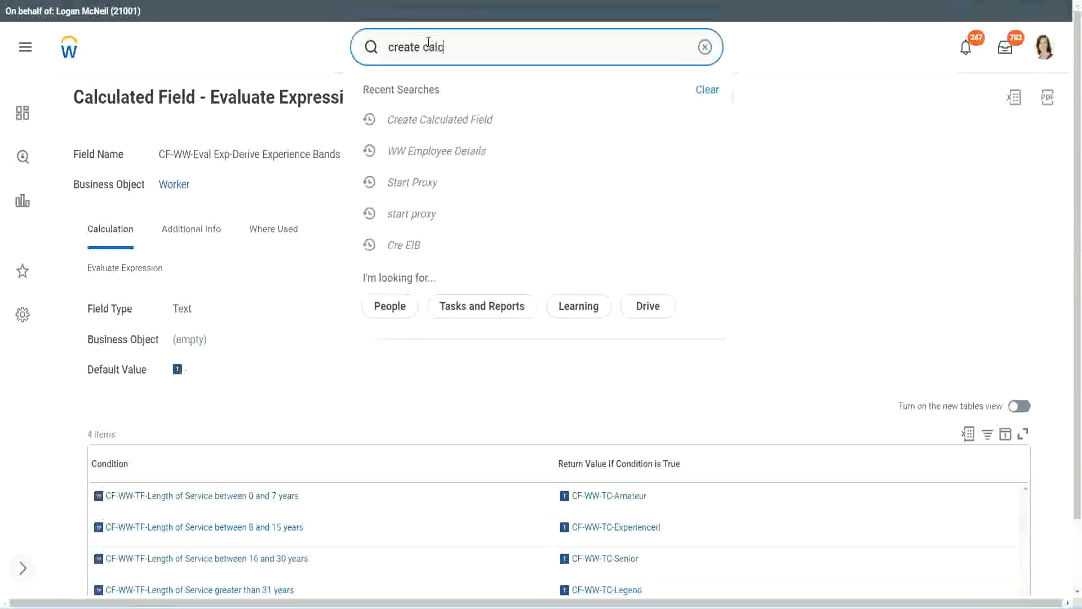
type(" field")
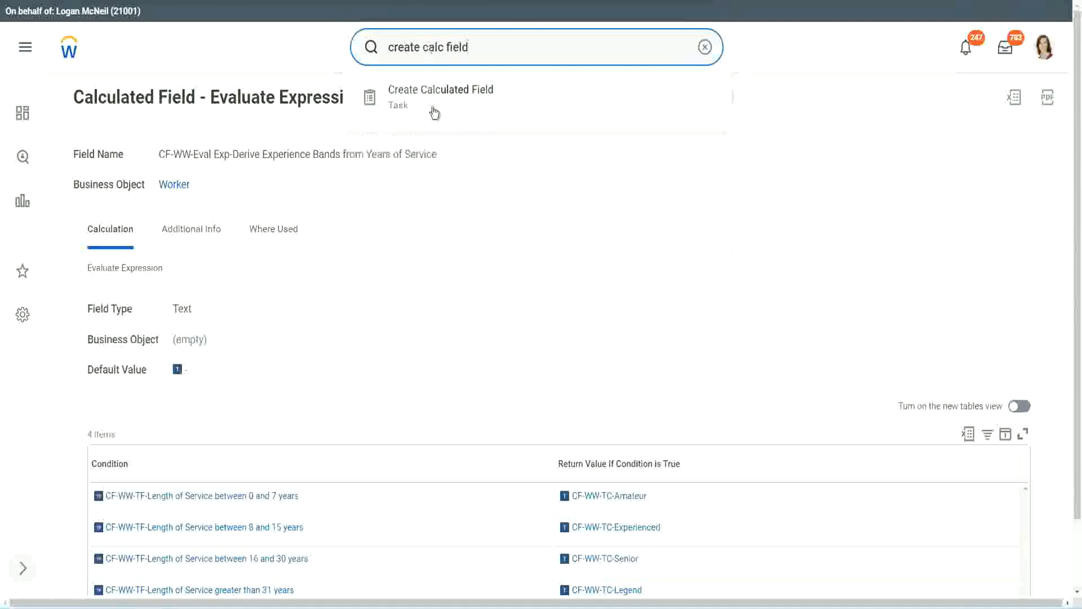
left_click(445, 104)
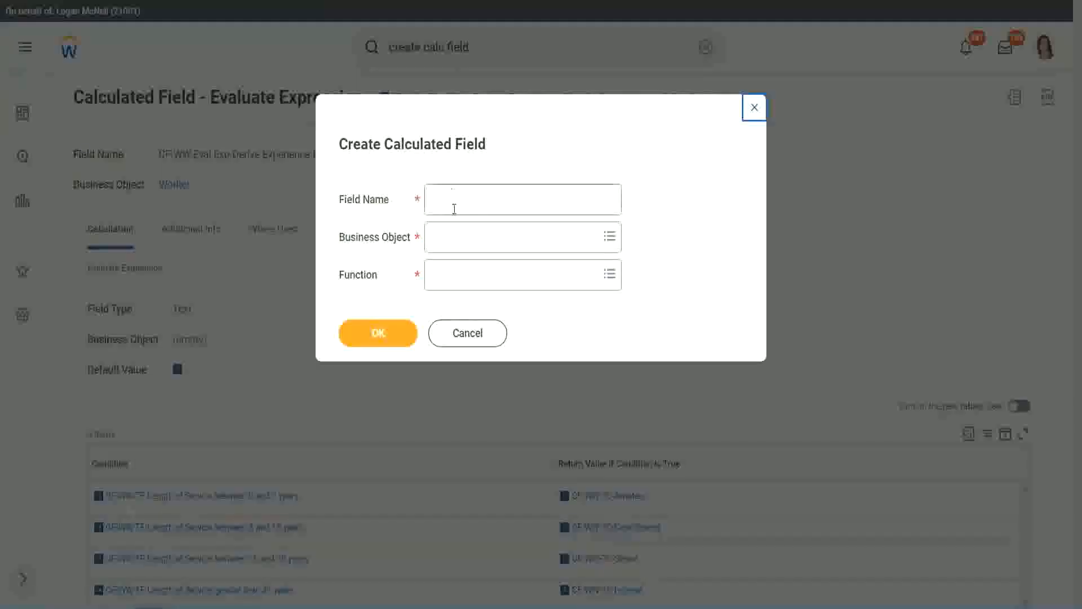
Name the new calculated field "CF-WW-LRB-Identify Experience Bands from years of Service"
left_click(455, 201)
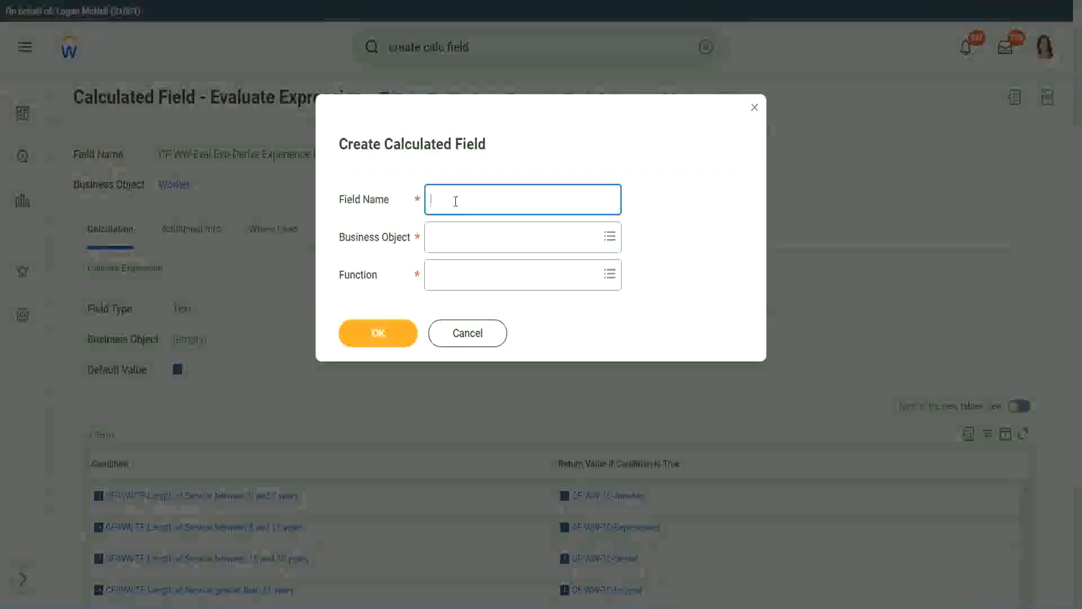
type("CF")
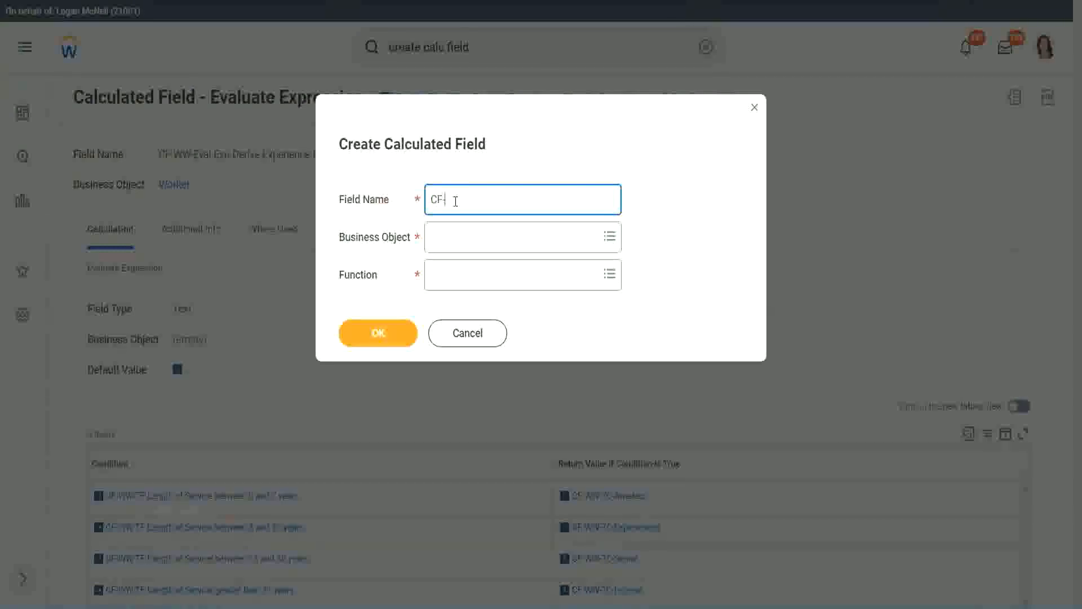
type("-WW-LRB-Identify Exe")
key("BackSpace")
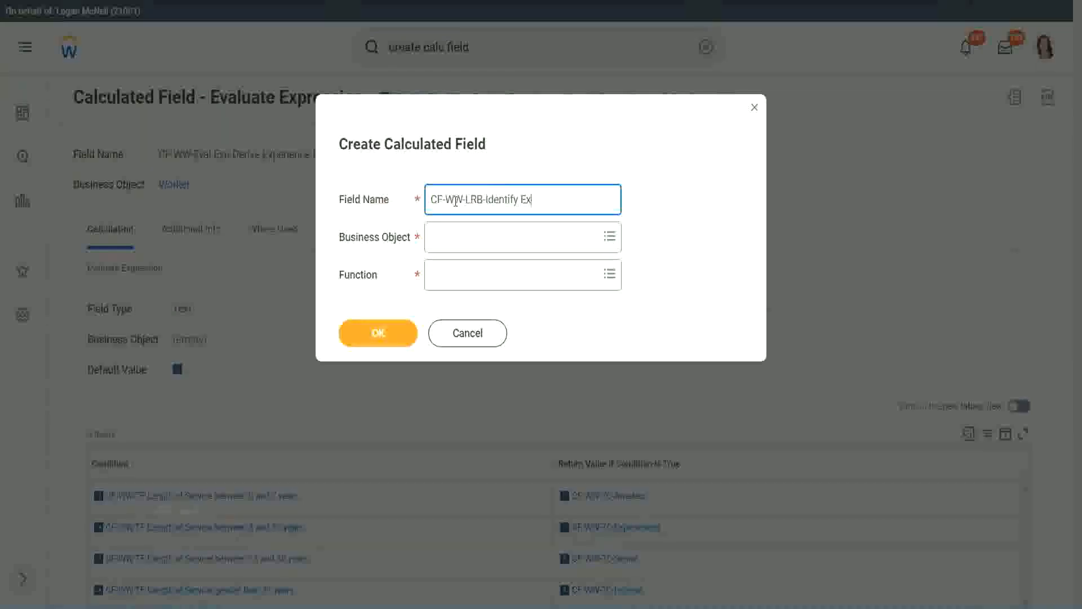
type("perience Bands from years of Service")
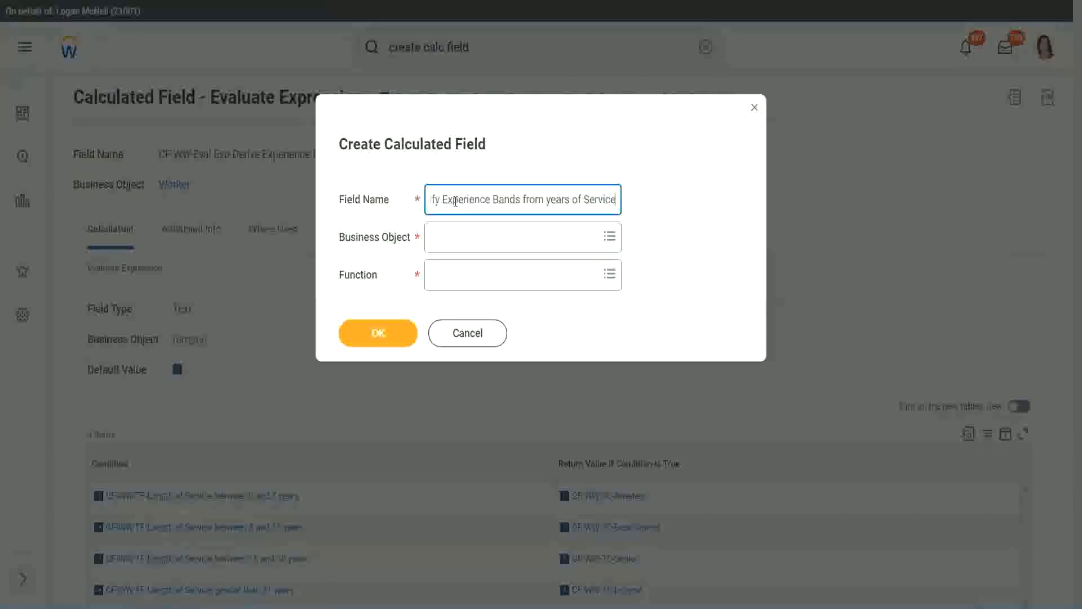
Set the business object to Worker and the function to Lookup Range Band, and confirm the new calculated field
key("Tab")
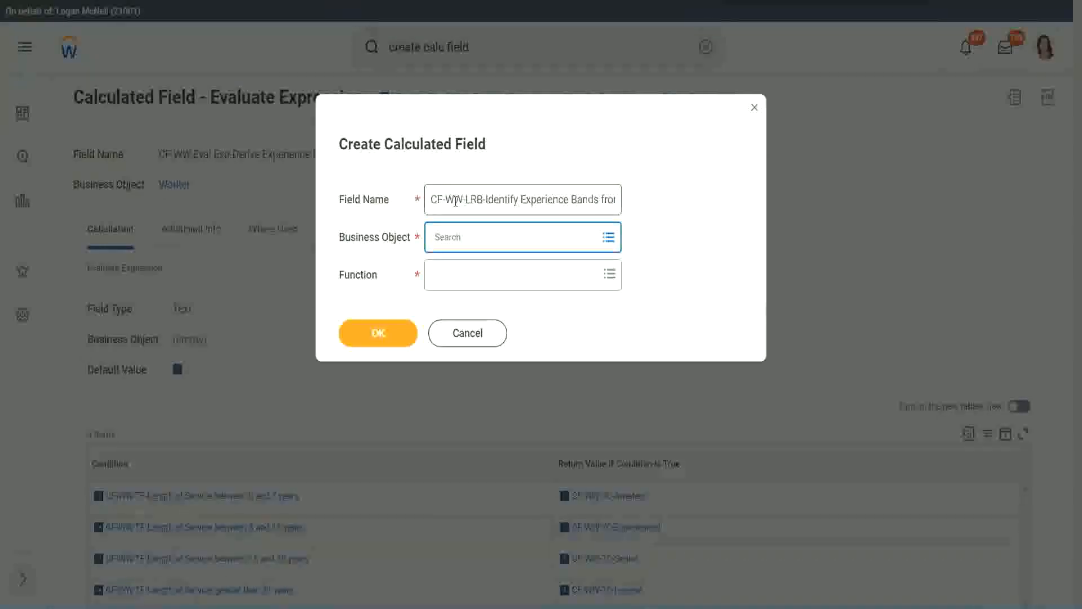
type("worker")
key("Return")
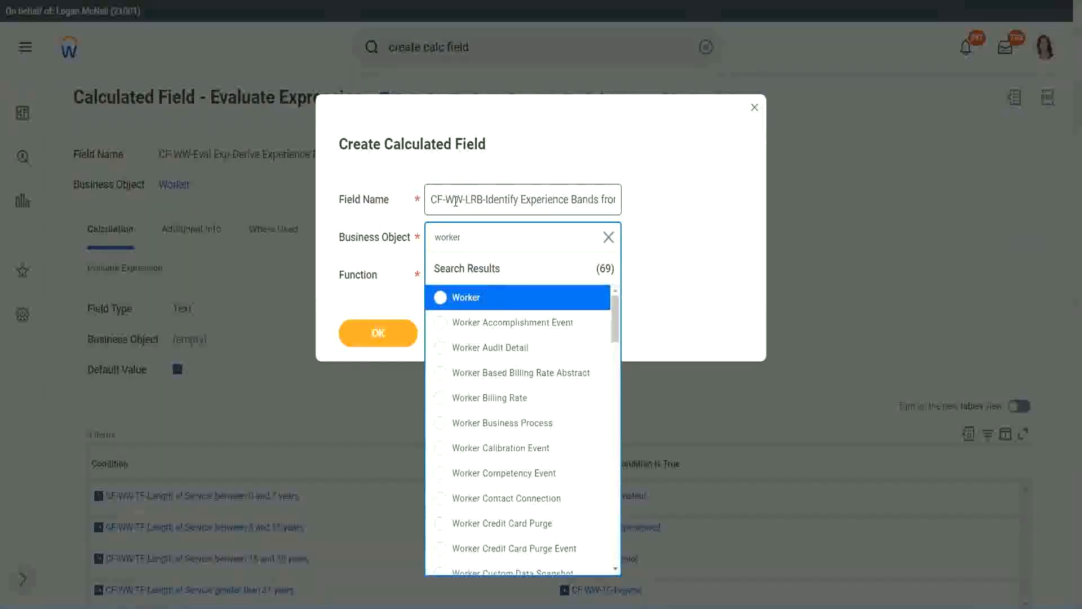
key("Return")
key("Tab")
type("lrb")
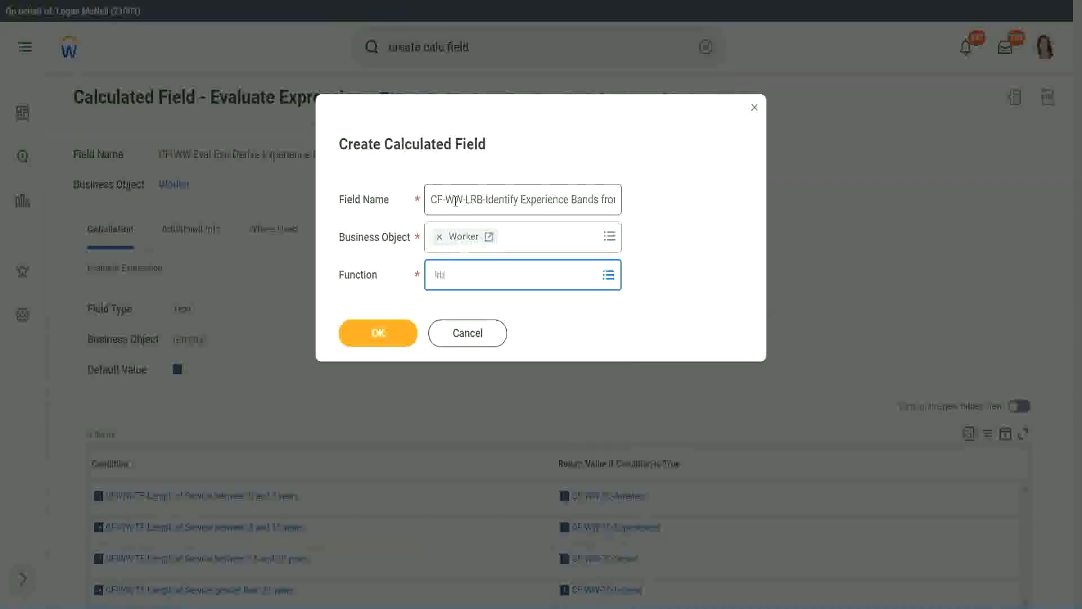
key("Return")
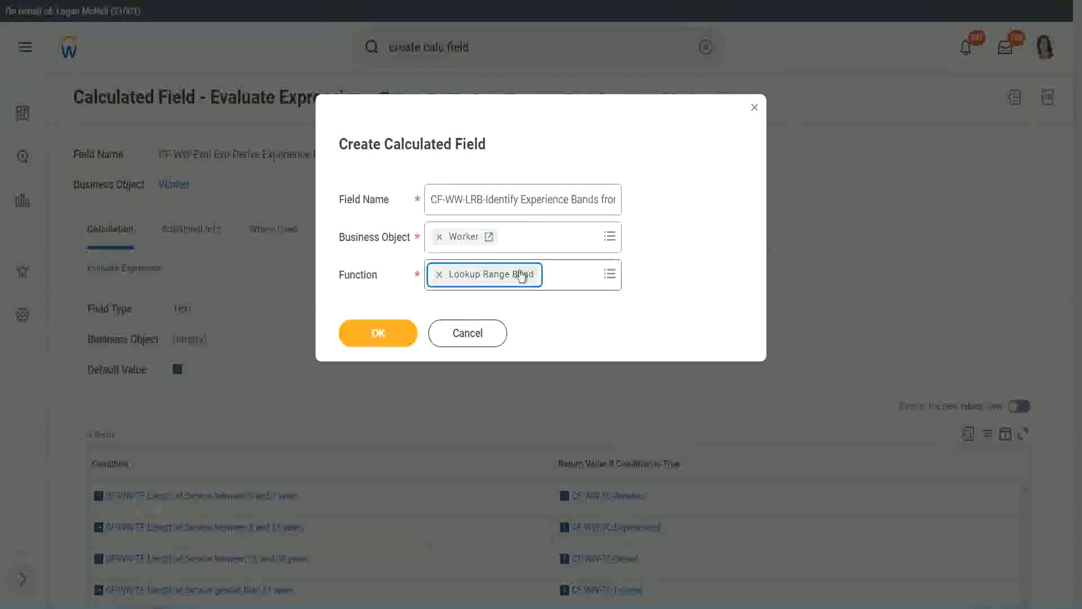
left_click(387, 334)
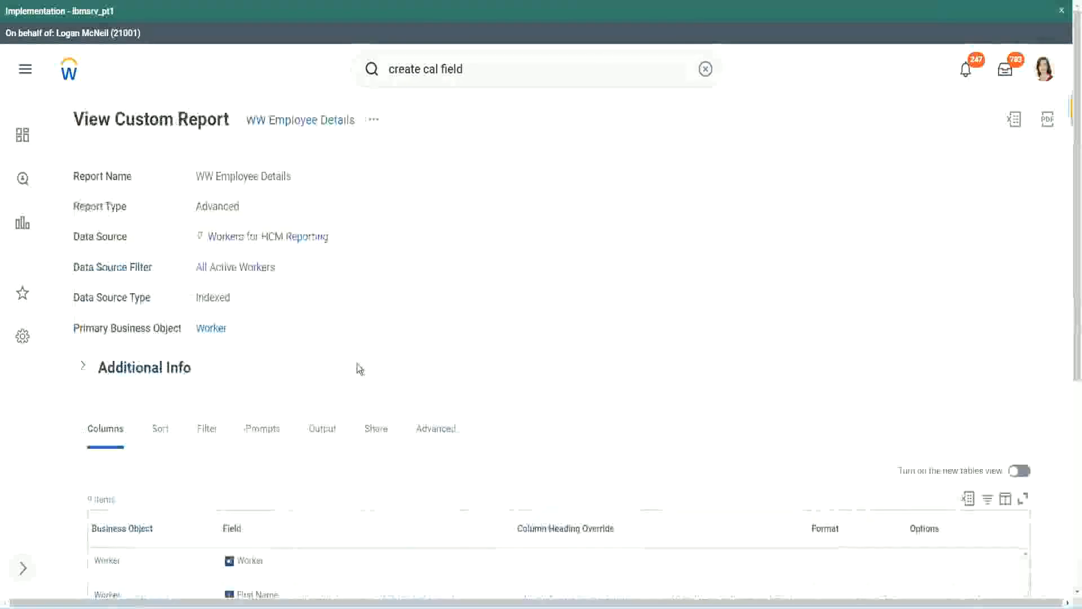
Copy the field name CF-WW-Convert Text To Number-Number of Years from Length of Service from the WW Employee Details report and set it as the source field
scroll(361, 367, "down", 5)
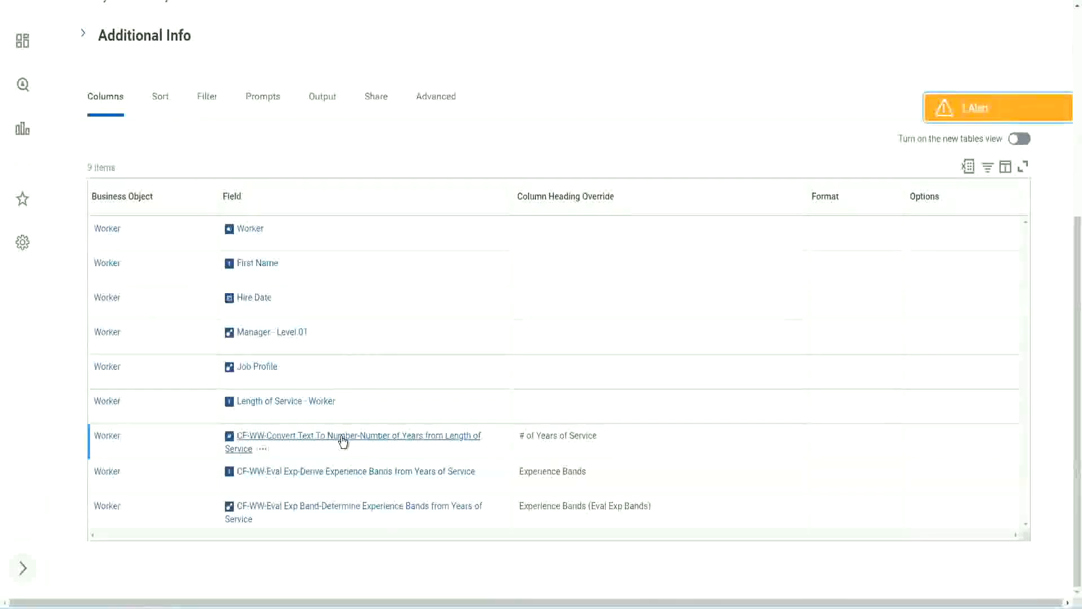
right_click(342, 443)
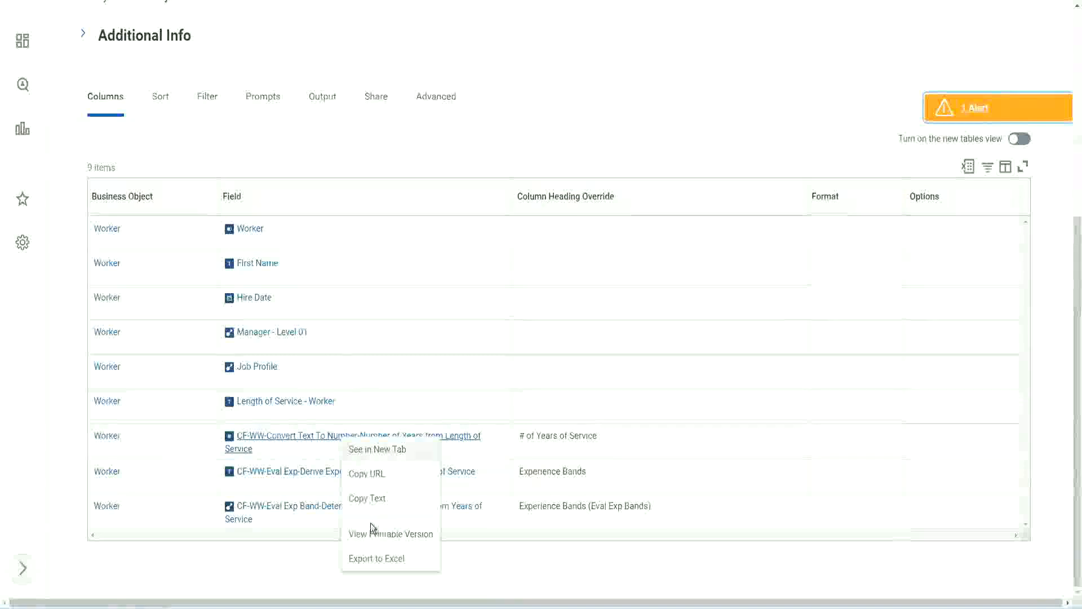
left_click(372, 501)
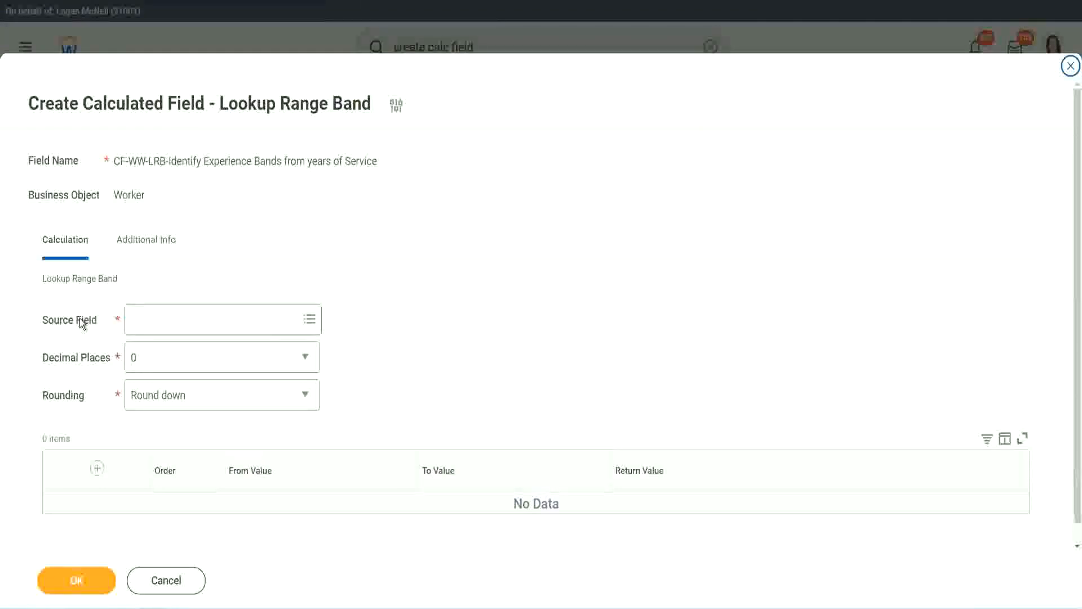
left_click(168, 319)
key("Return")
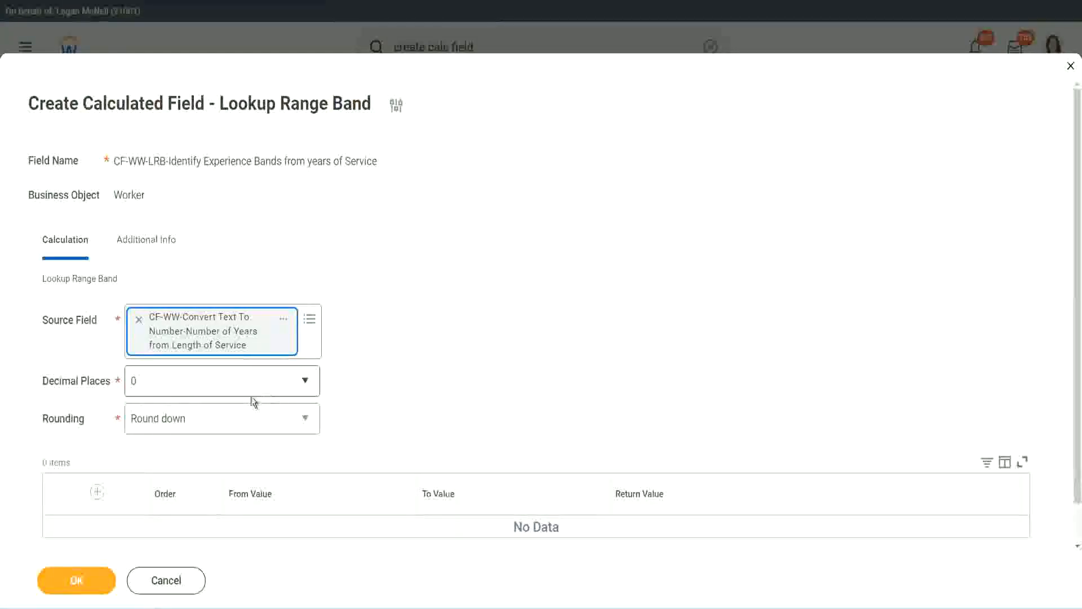
Review the decimal places options, keeping 0, and set the rounding to Round
left_click(211, 387)
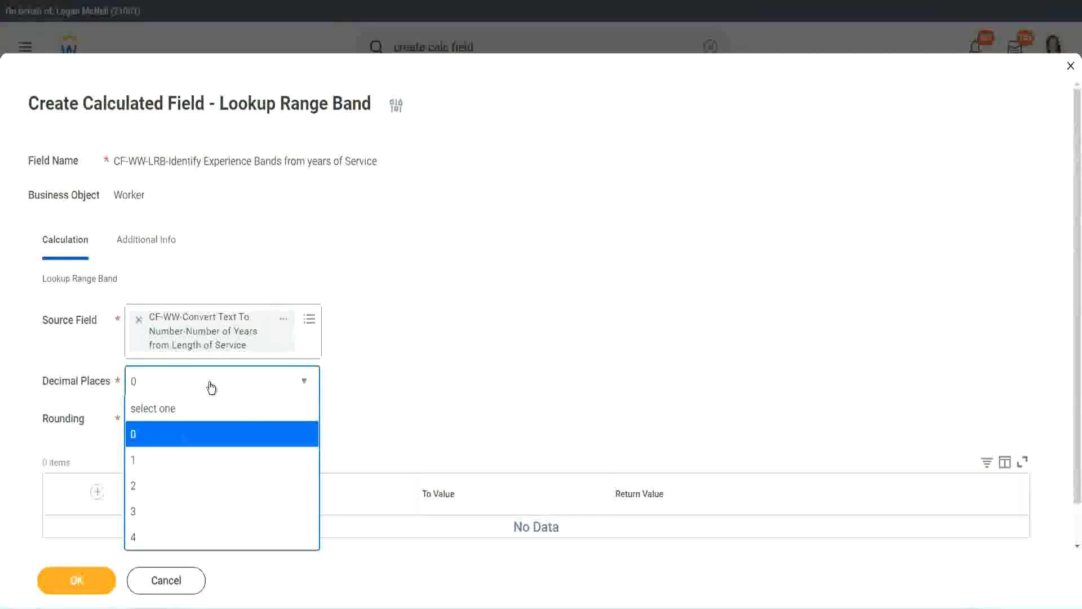
left_click(421, 370)
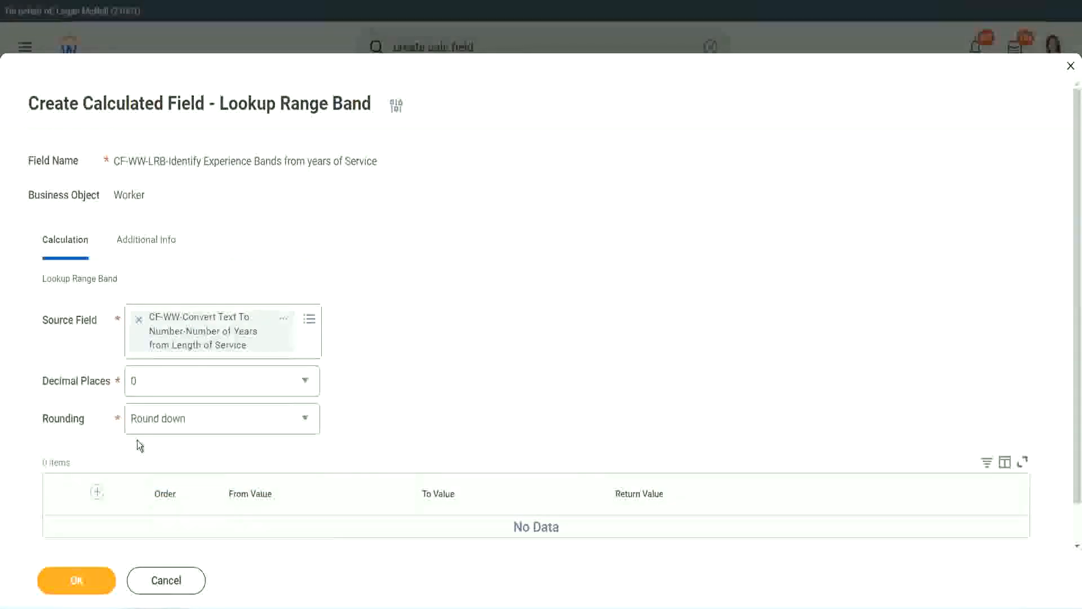
left_click(174, 421)
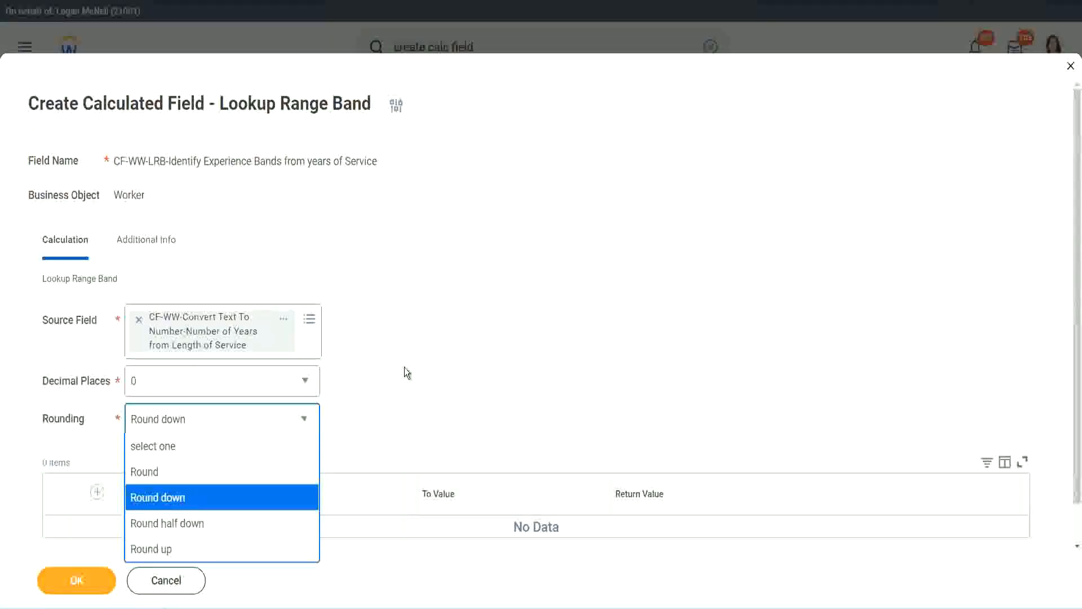
left_click(381, 415)
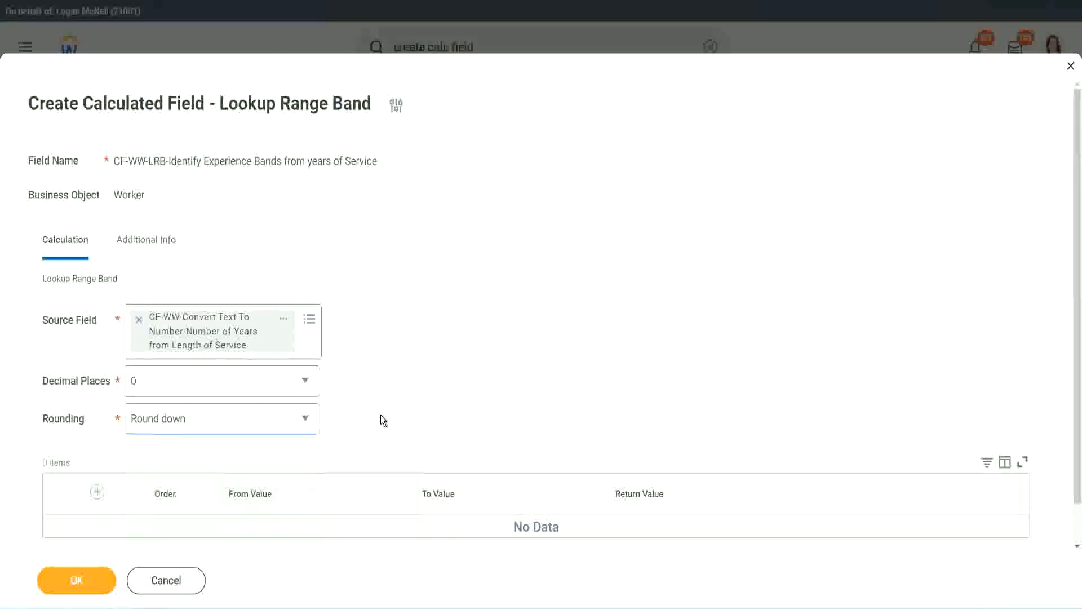
left_click(187, 424)
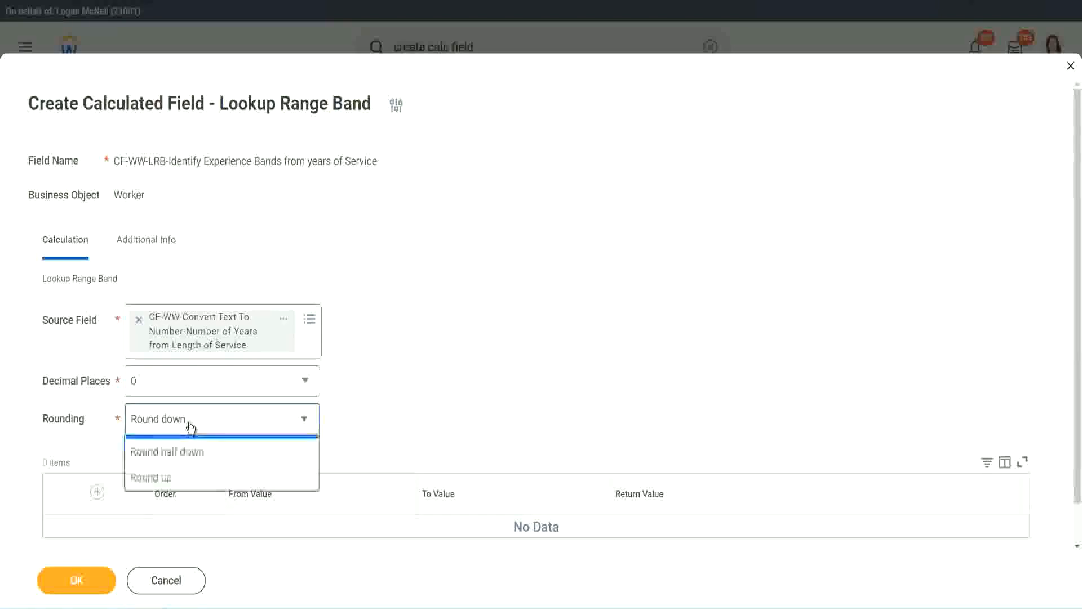
left_click(181, 472)
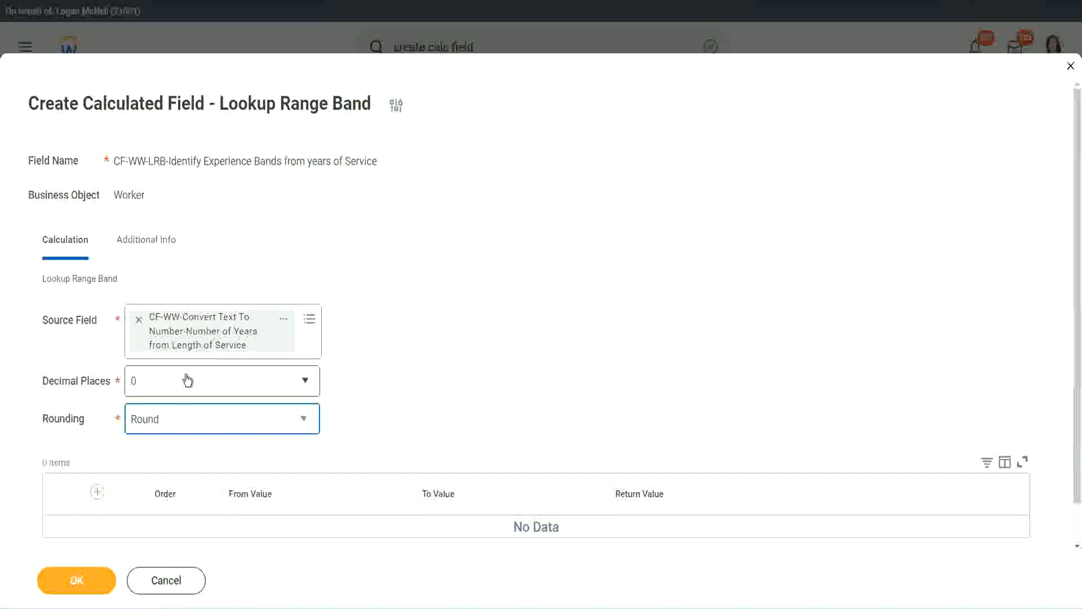
Add a range row from 0 to 7 with the return value Amateur
left_click(98, 494)
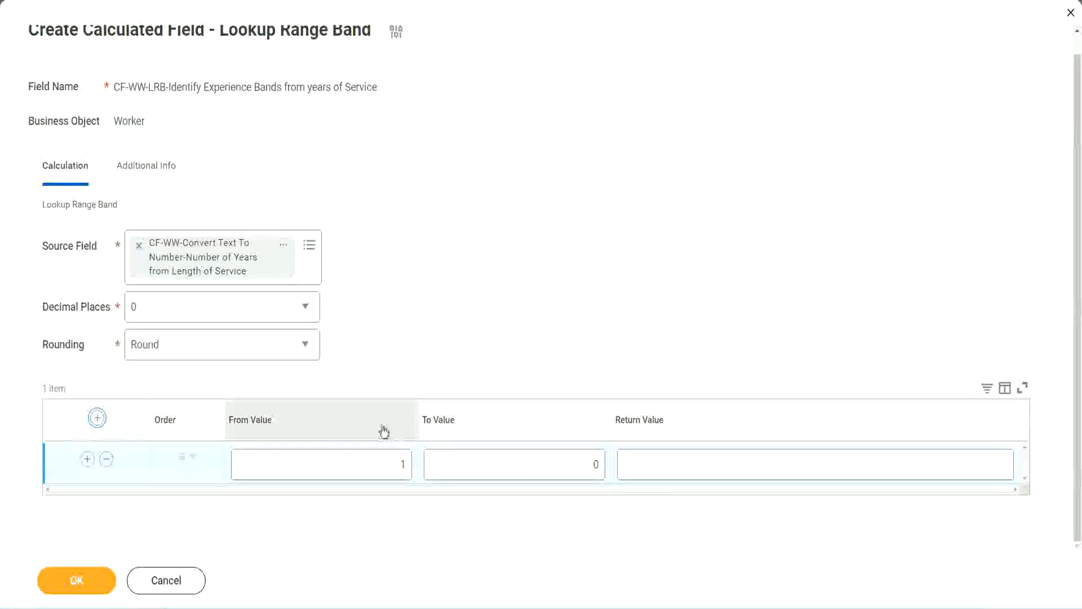
left_click(398, 476)
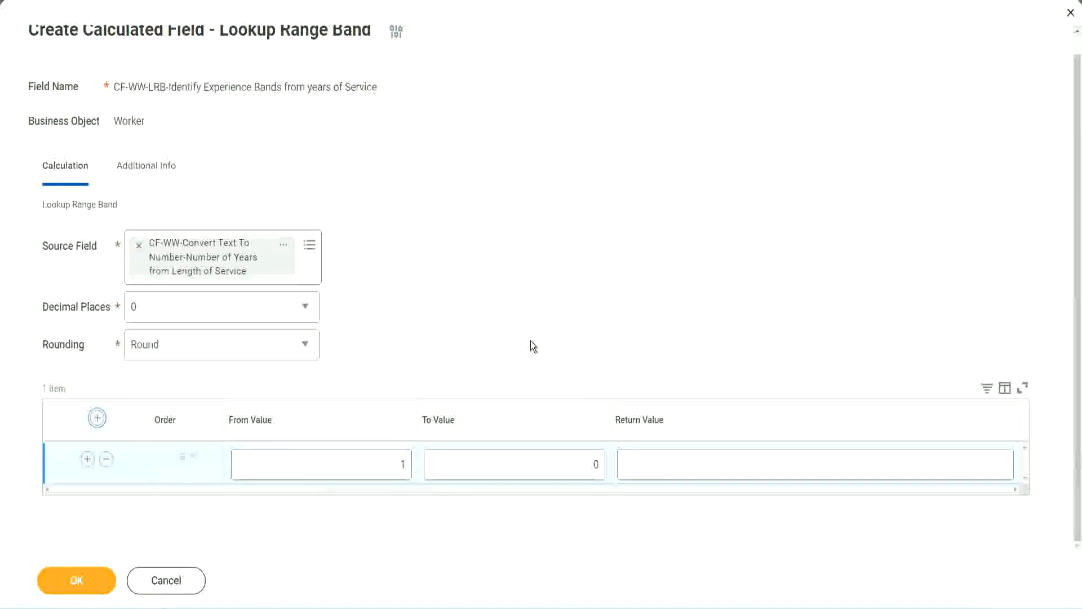
left_click(396, 468)
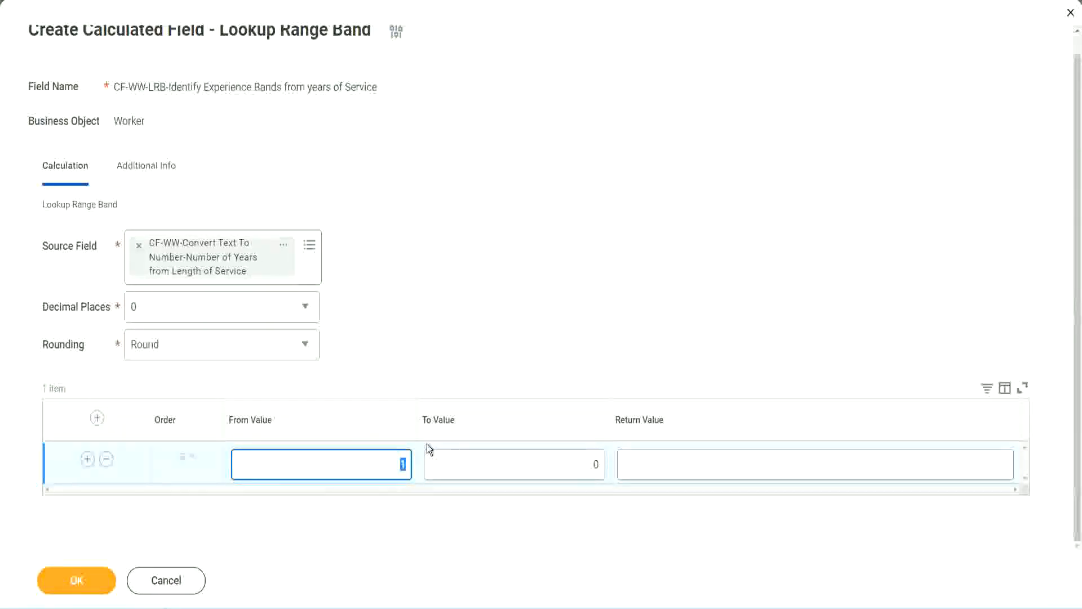
type("0")
key("Tab")
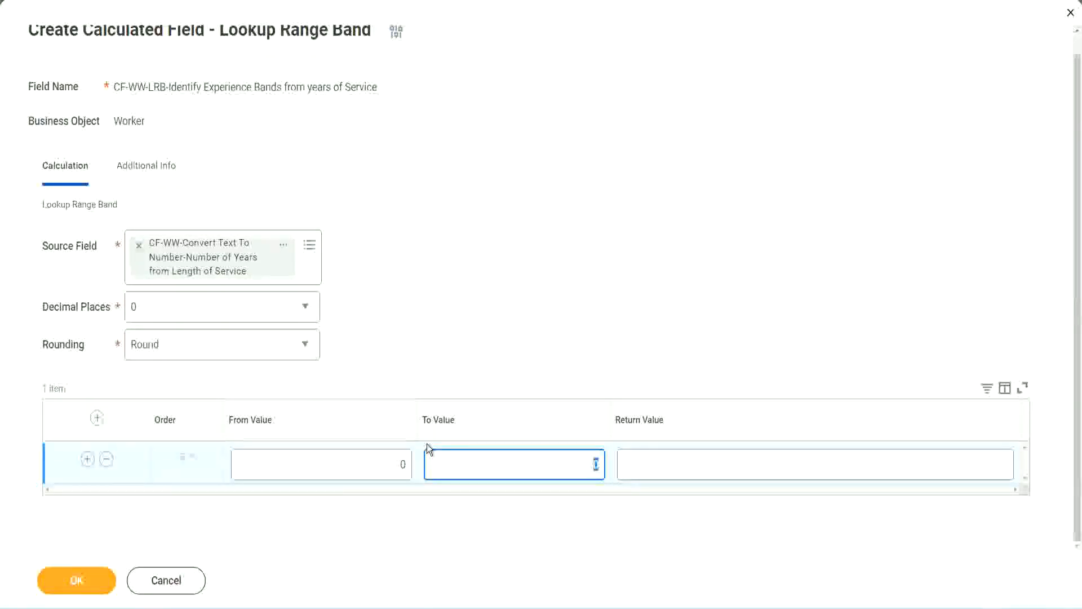
type("7")
key("Tab")
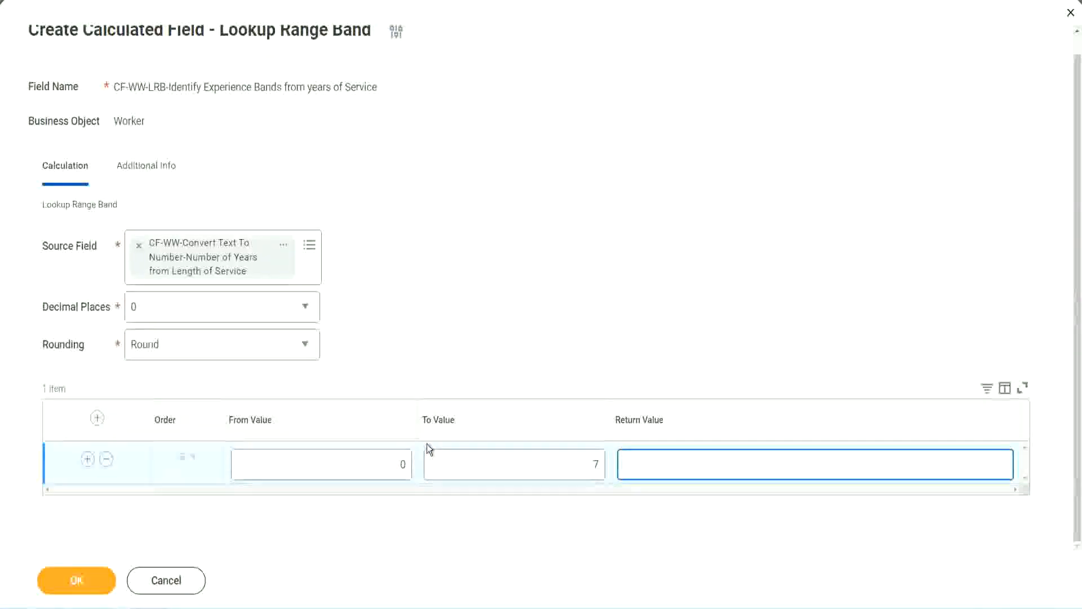
type("Amateur")
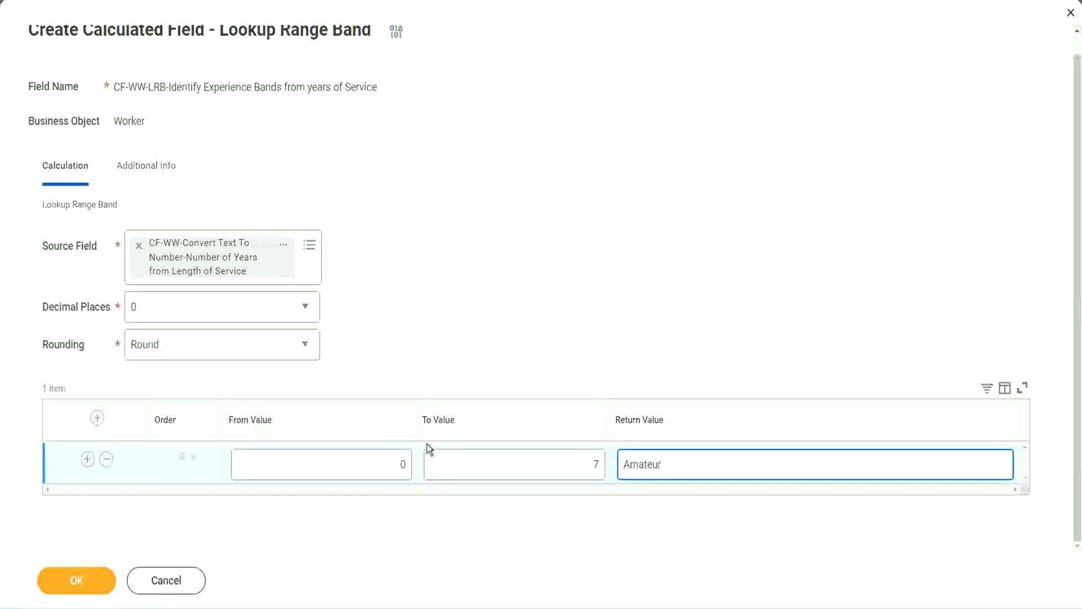
left_click(374, 473)
left_click(580, 455)
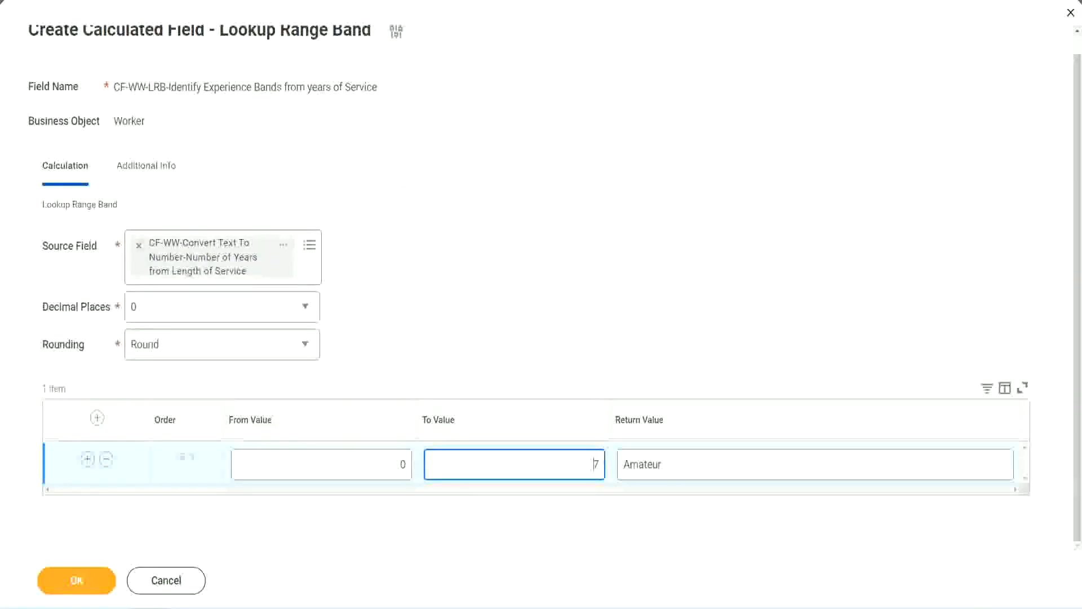
left_click_drag(452, 392, 272, 281)
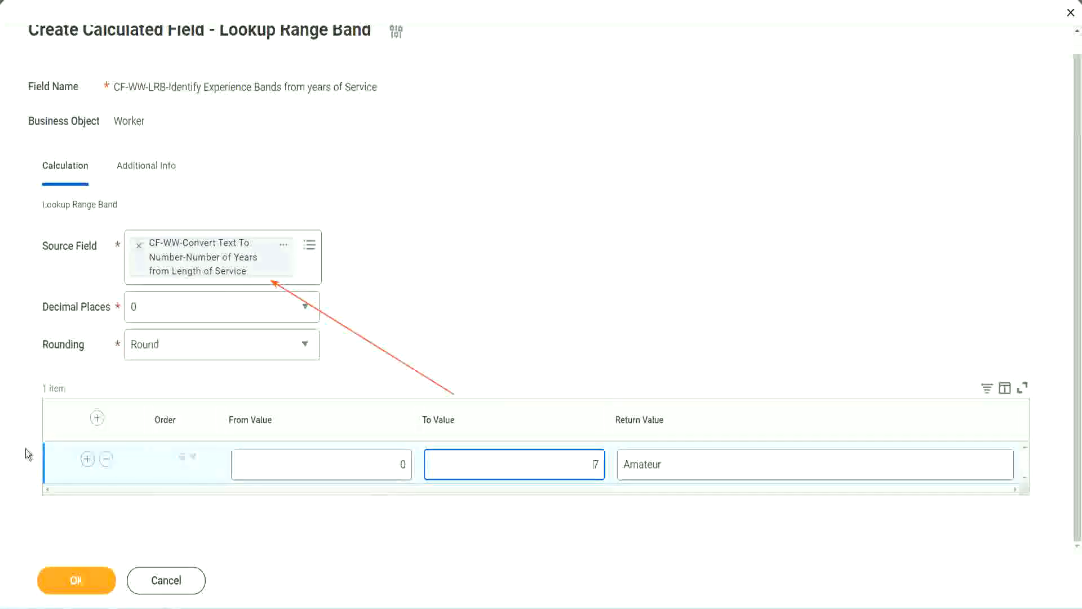
Add a second range row from 8 to 15 with the return value Experienced
left_click(87, 459)
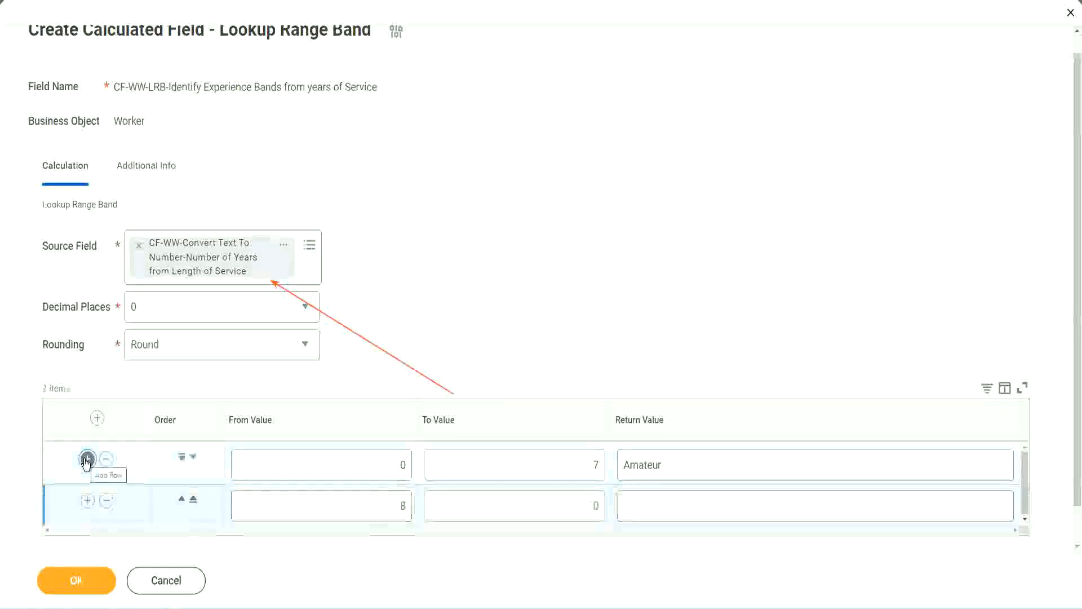
double_click(410, 506)
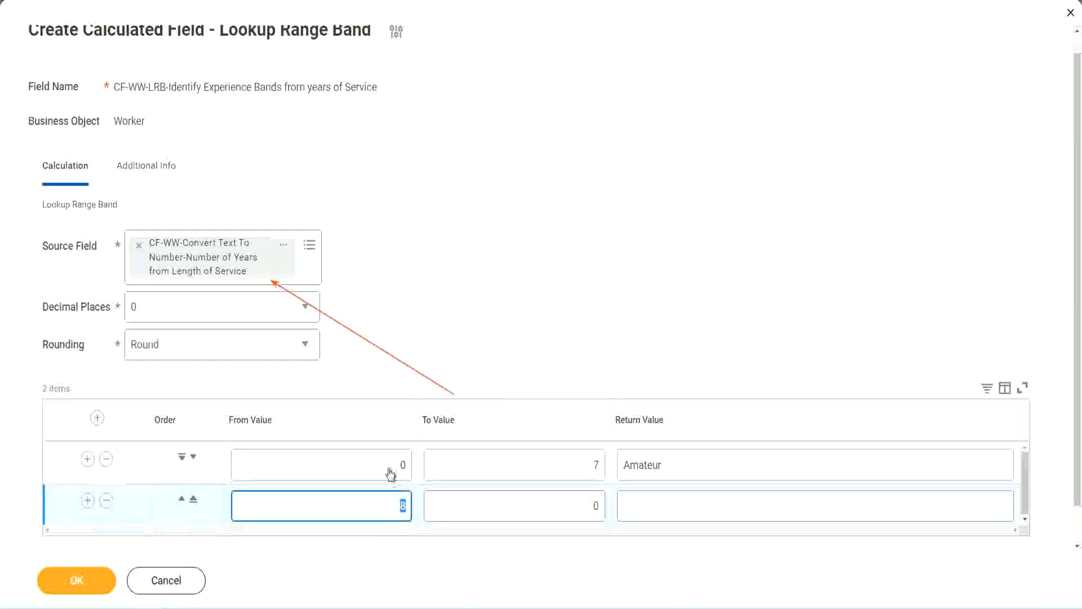
left_click(589, 467)
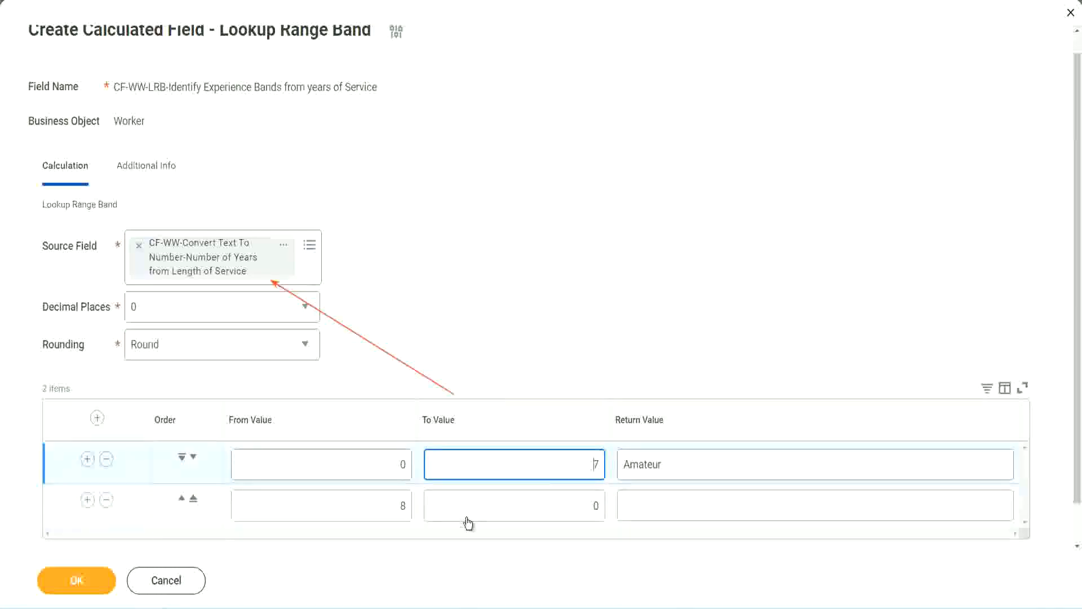
double_click(384, 507)
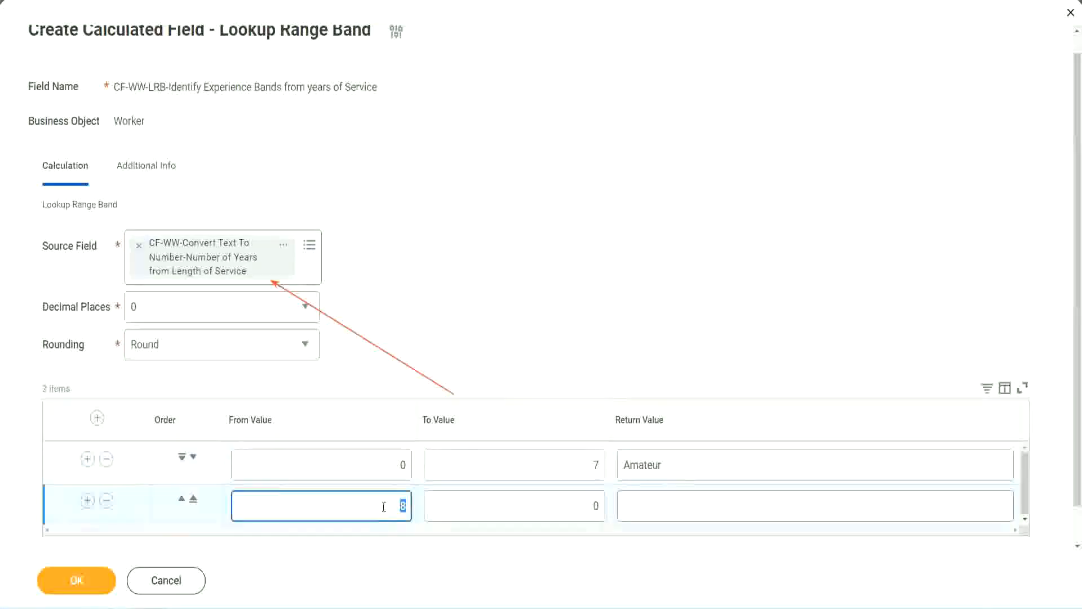
left_click(586, 506)
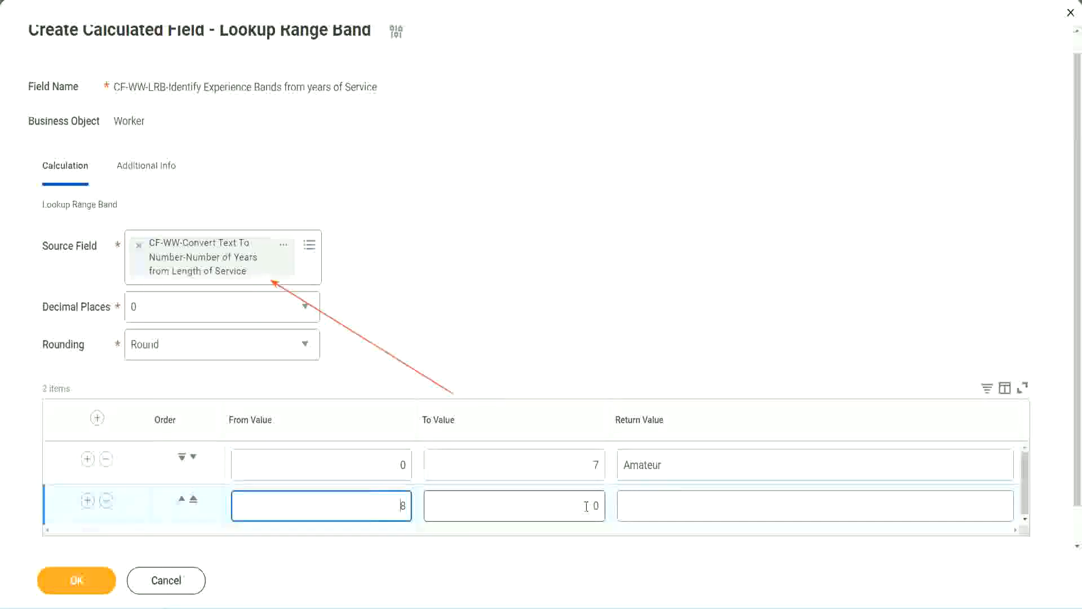
left_click(587, 506)
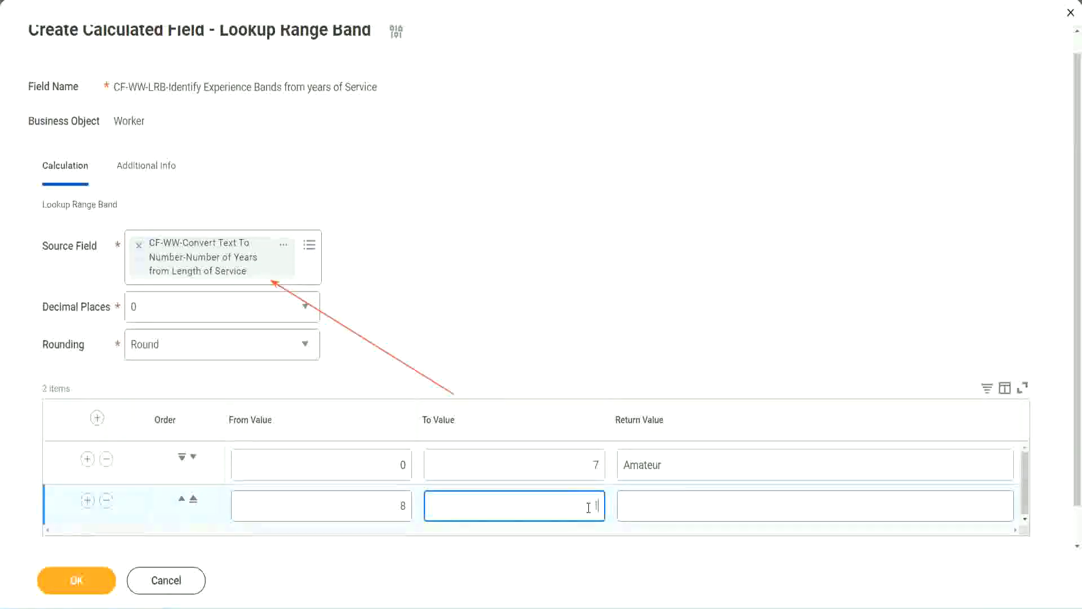
type("15")
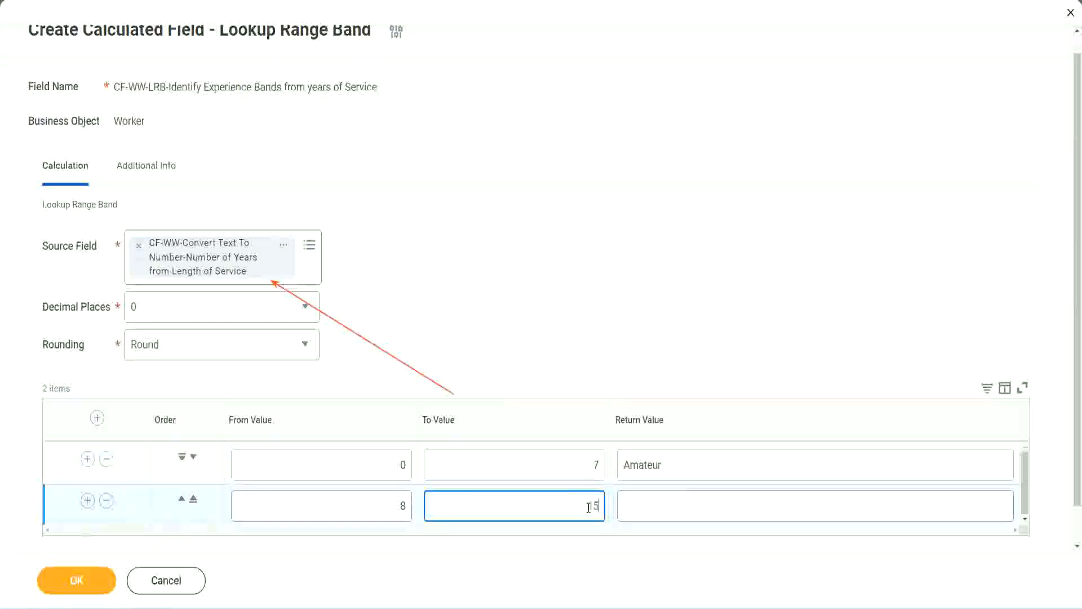
left_click(668, 503)
type("Ex")
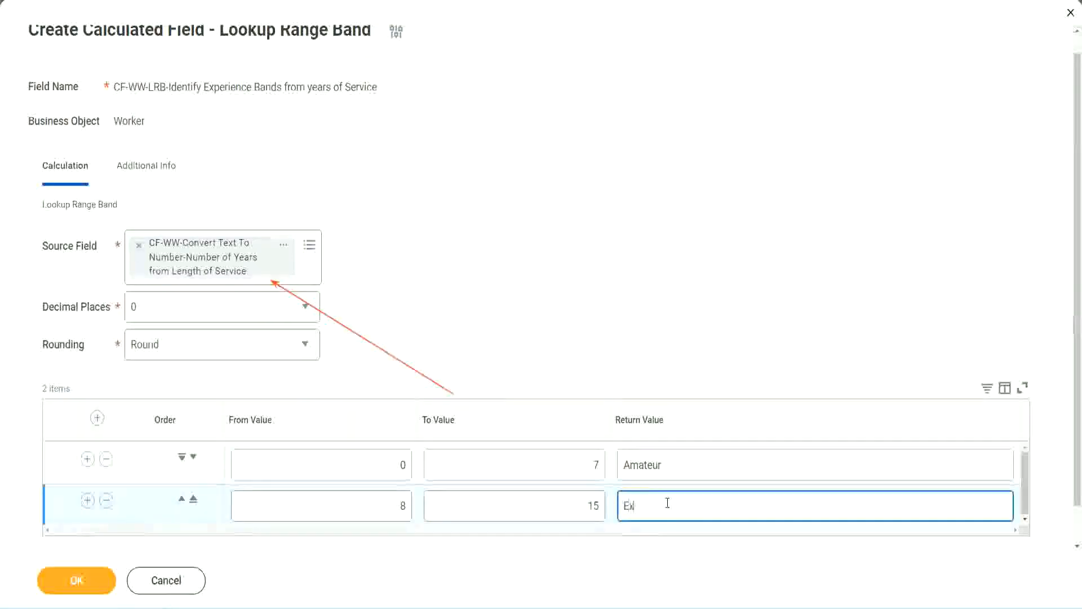
type("perienced")
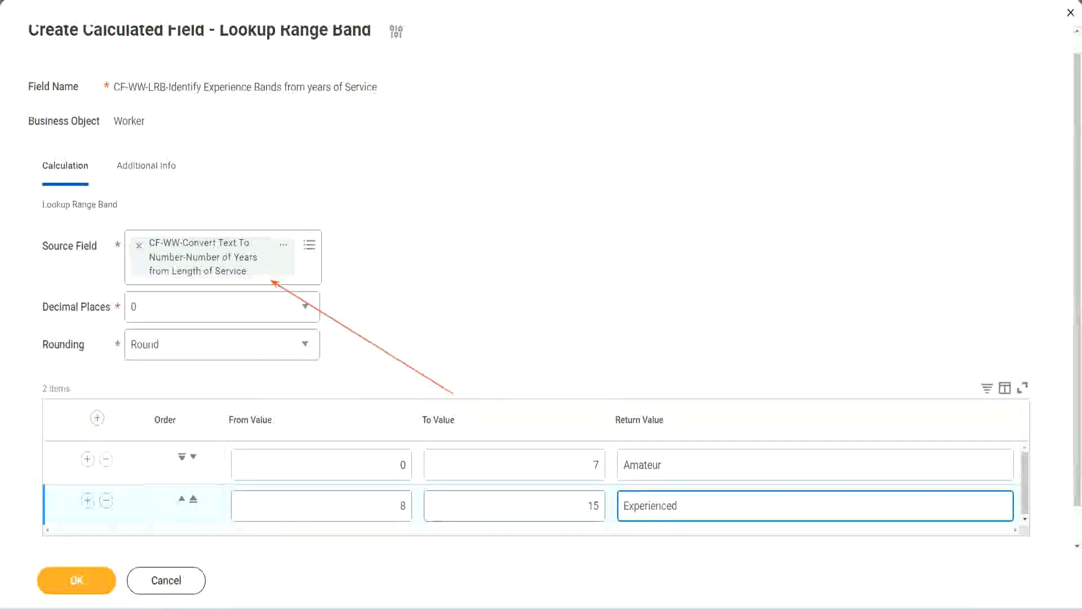
Add a third range row from 16 to 30 with the return value Senior
left_click(87, 500)
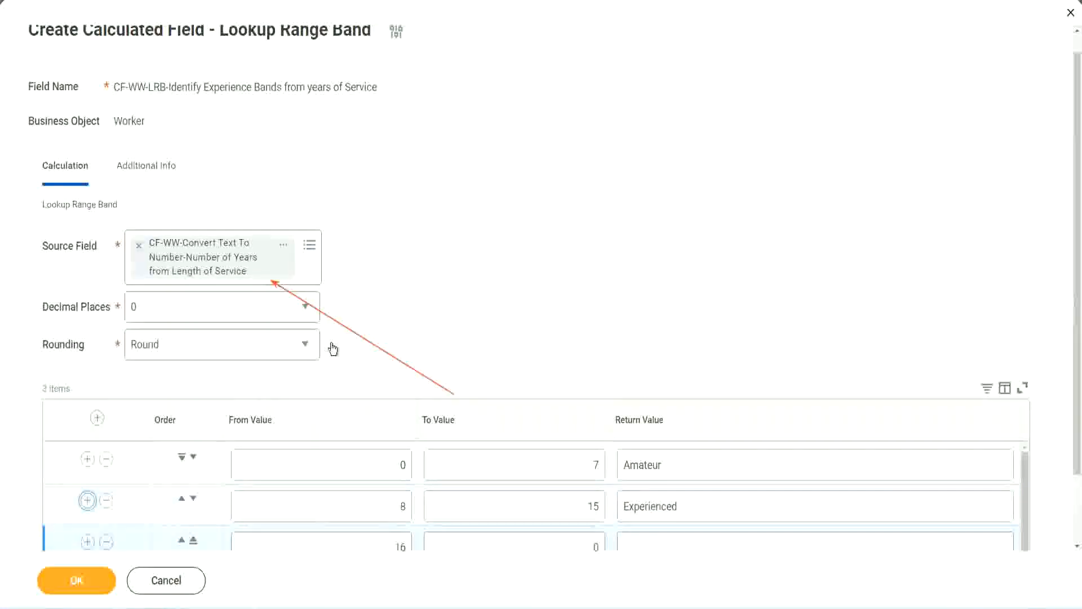
scroll(332, 348, "down", 2)
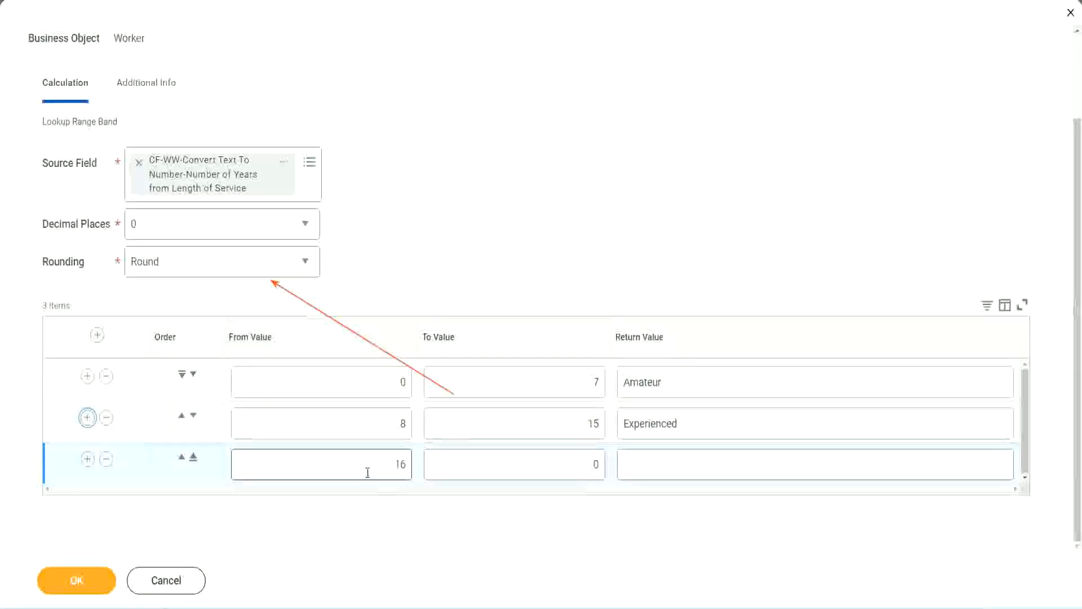
left_click(540, 464)
left_click(576, 462)
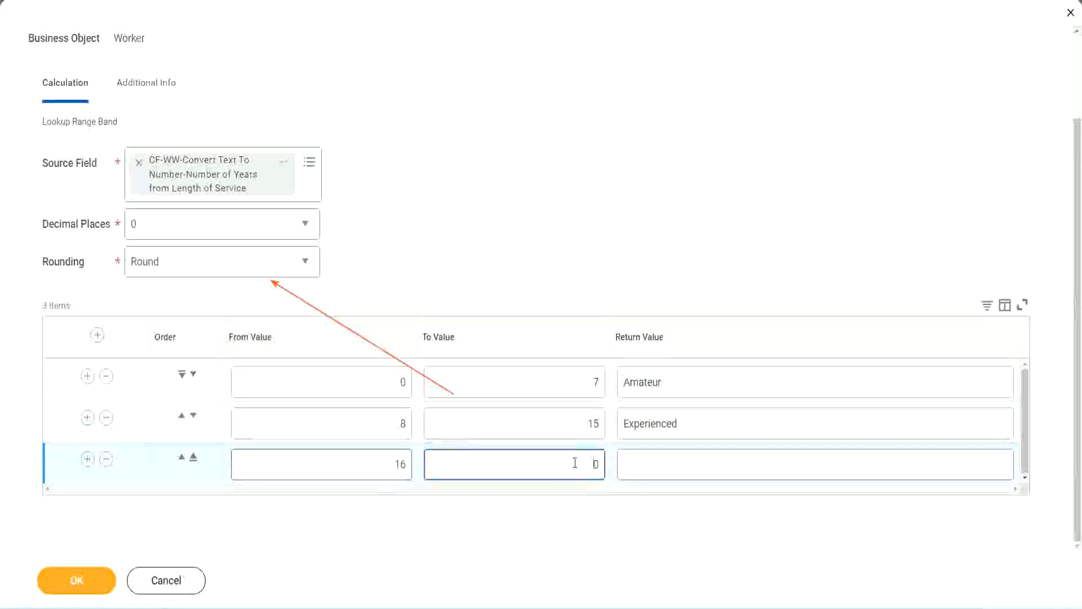
type("3")
key("Tab")
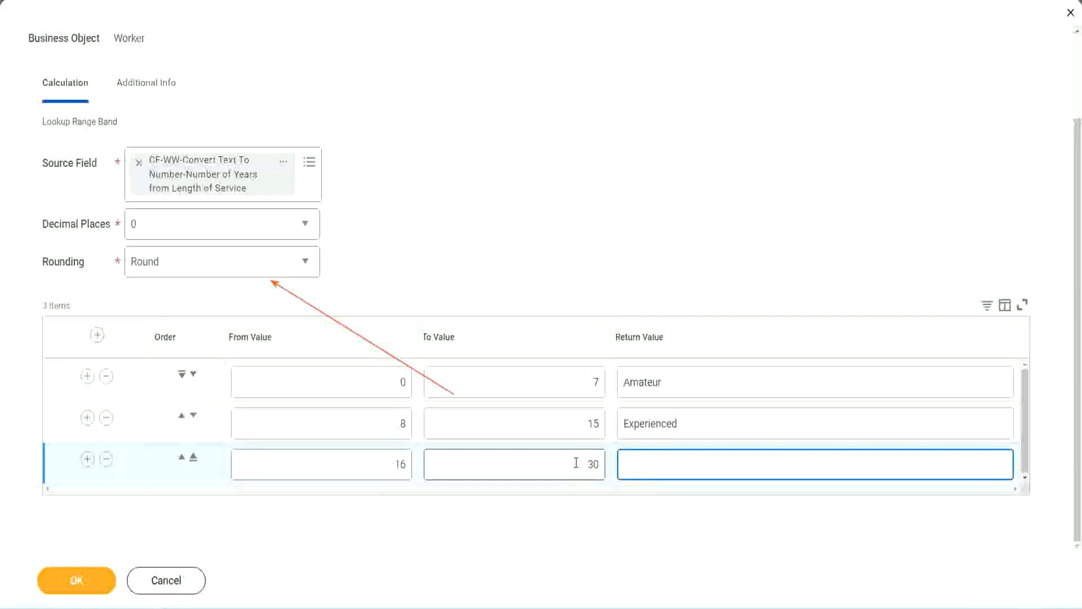
type("Senior")
Add a fourth range row from 31 to 1000 with the return value Legend
left_click(87, 459)
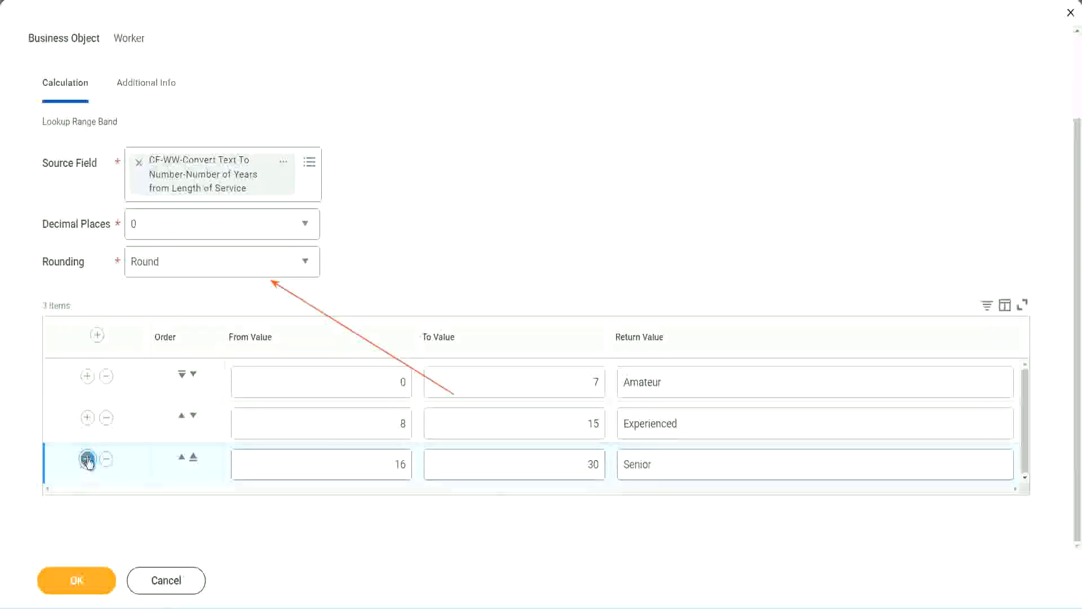
left_click_drag(410, 458, 365, 456)
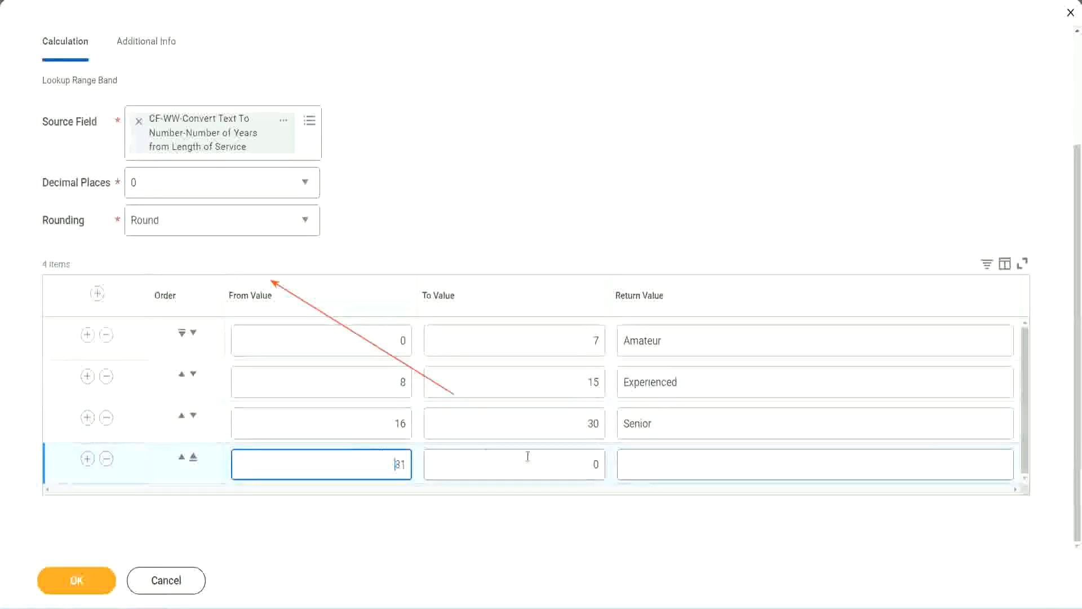
left_click(584, 465)
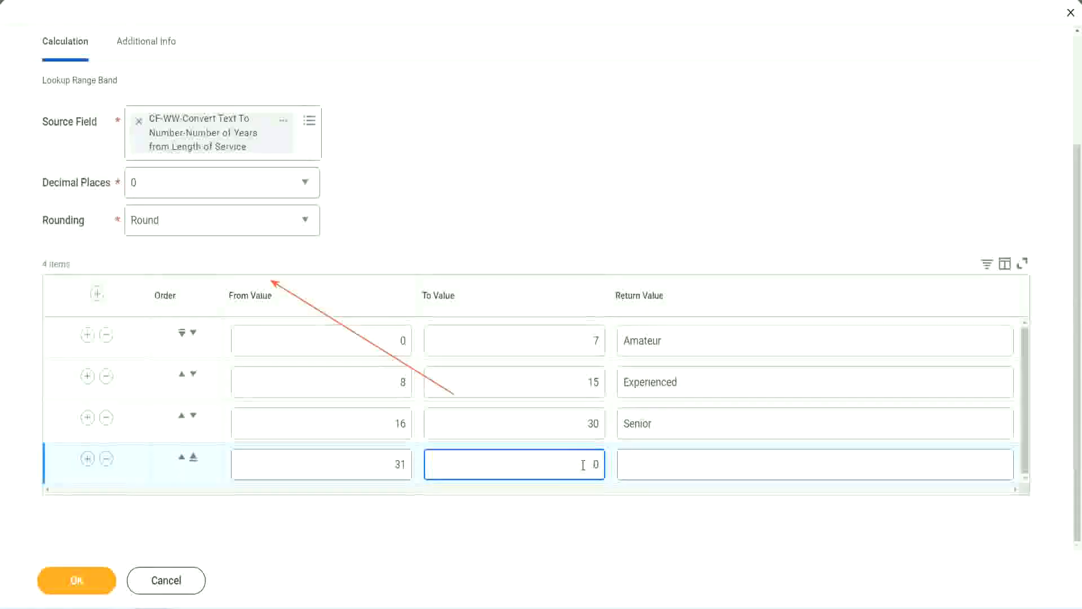
type("1000")
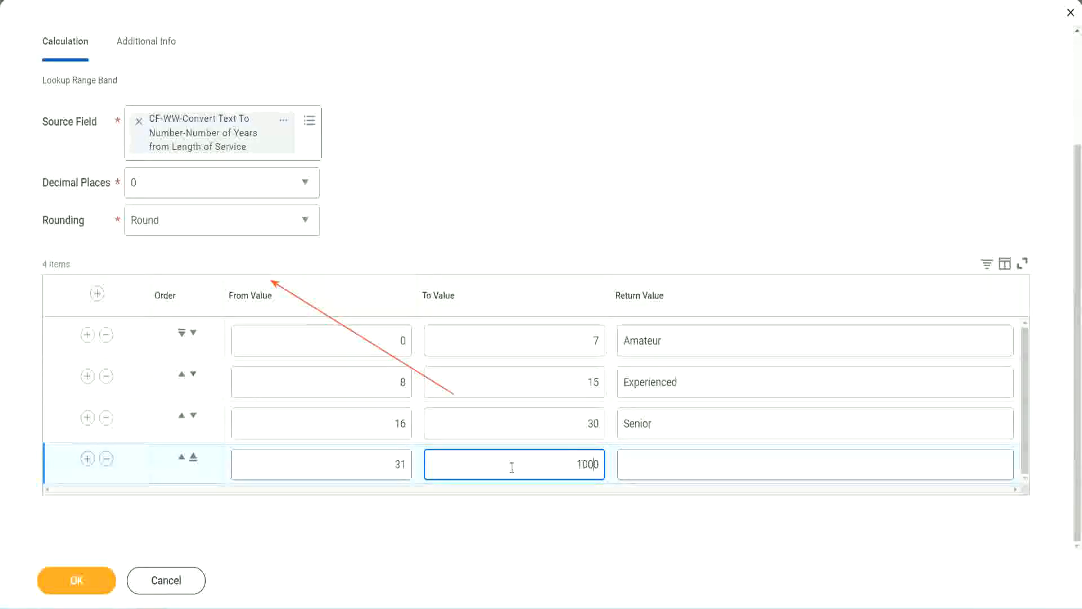
left_click_drag(565, 457, 625, 458)
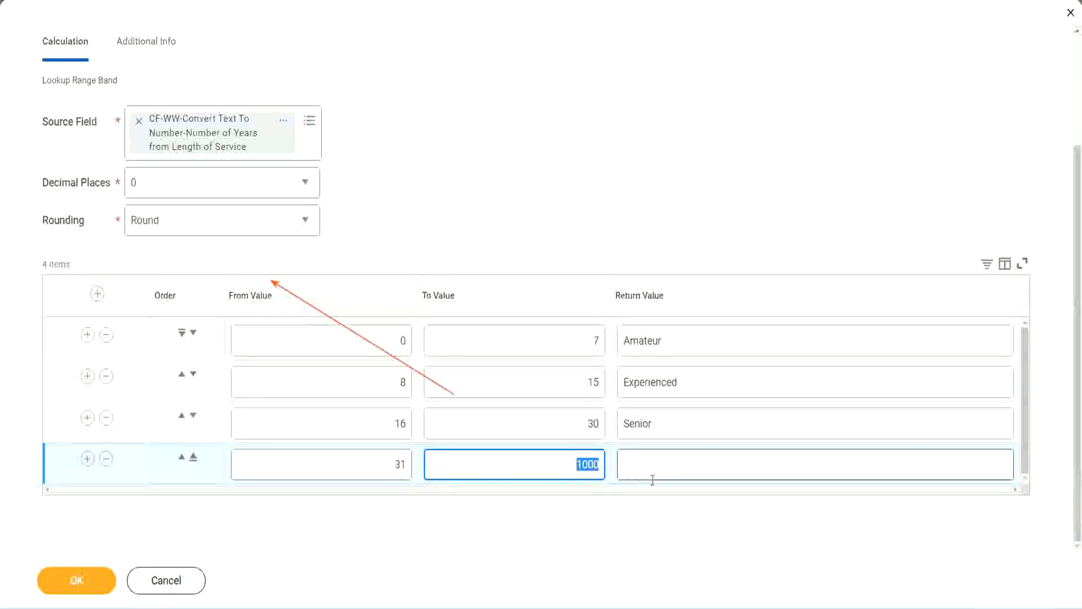
left_click(573, 460)
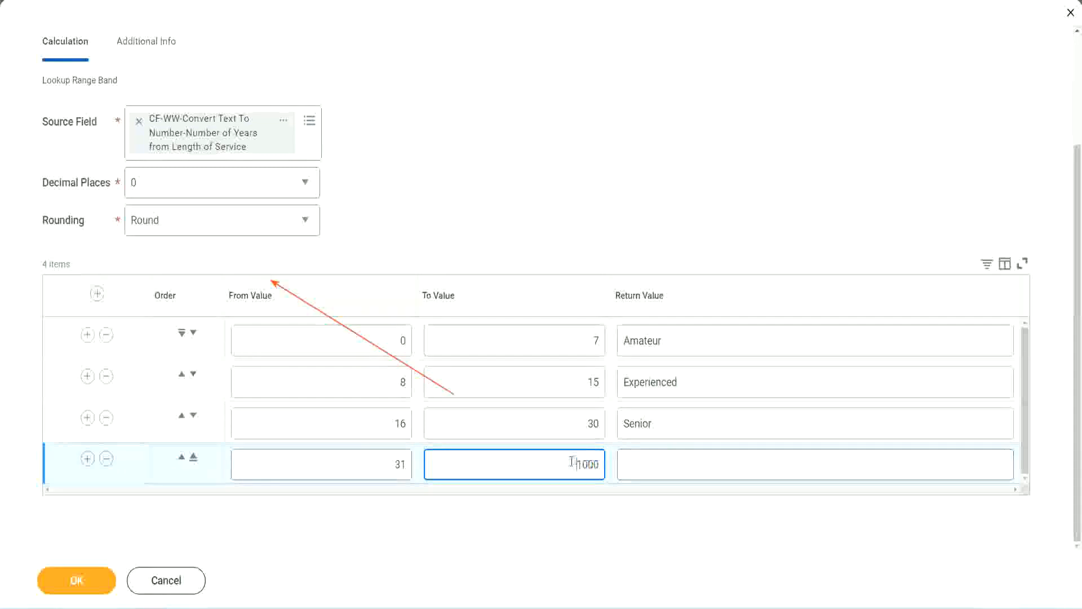
left_click_drag(567, 460, 606, 461)
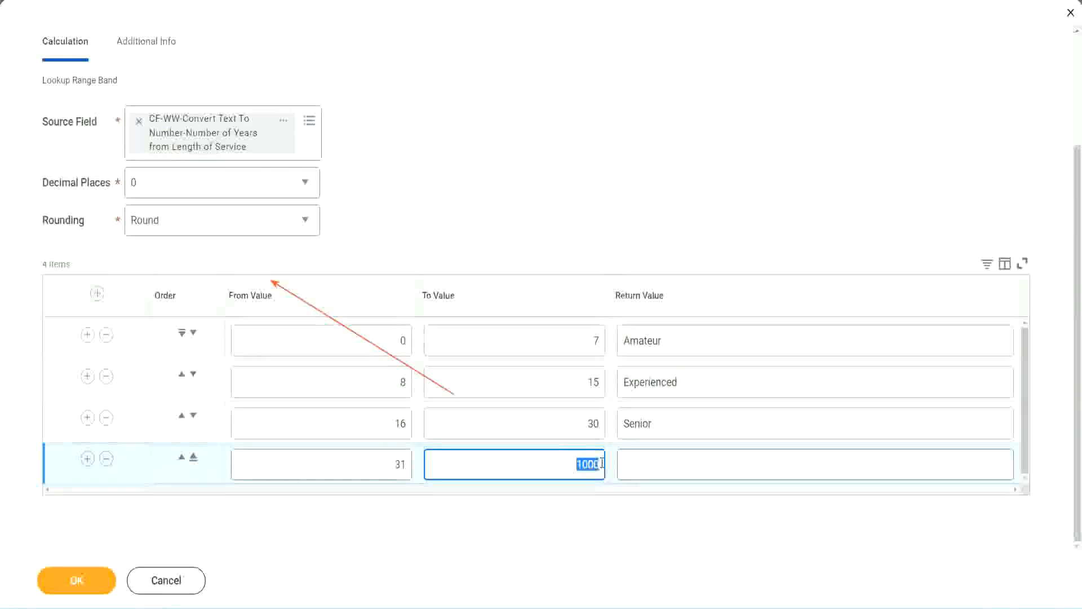
left_click(675, 464)
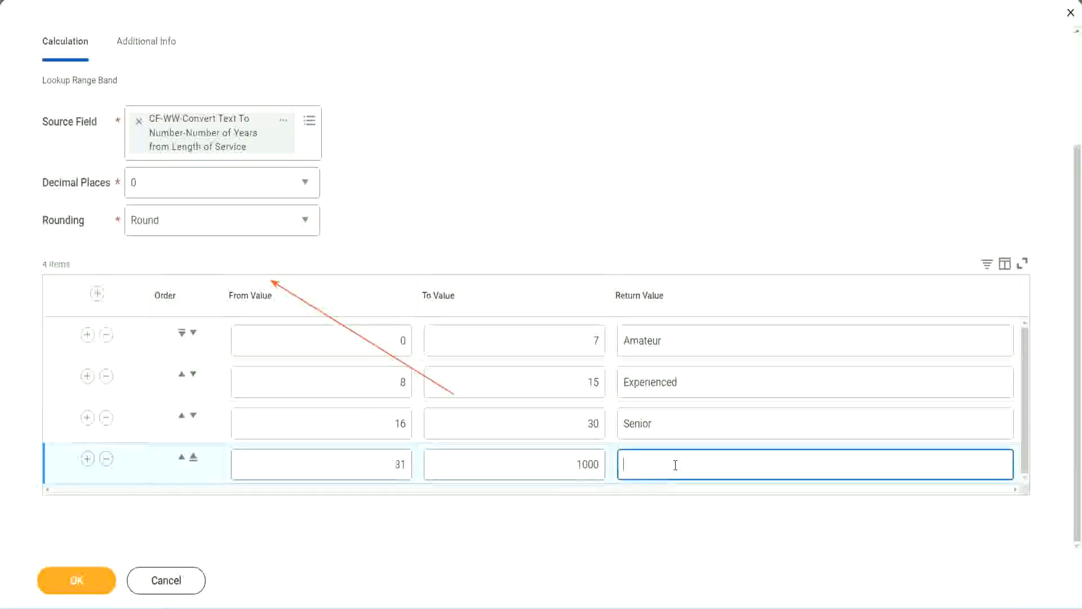
type("Legend")
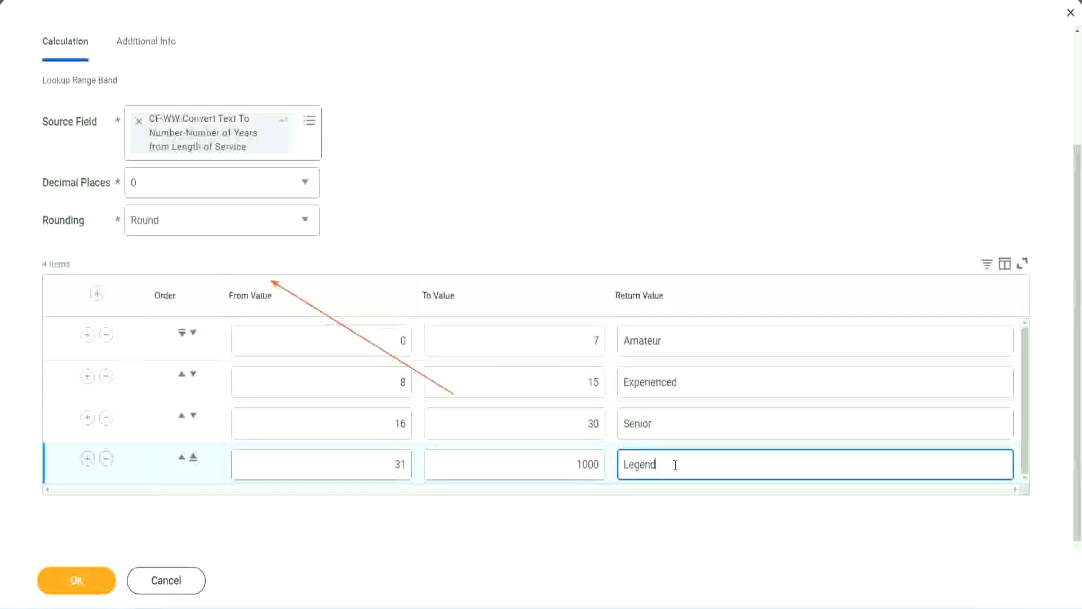
left_click(504, 186)
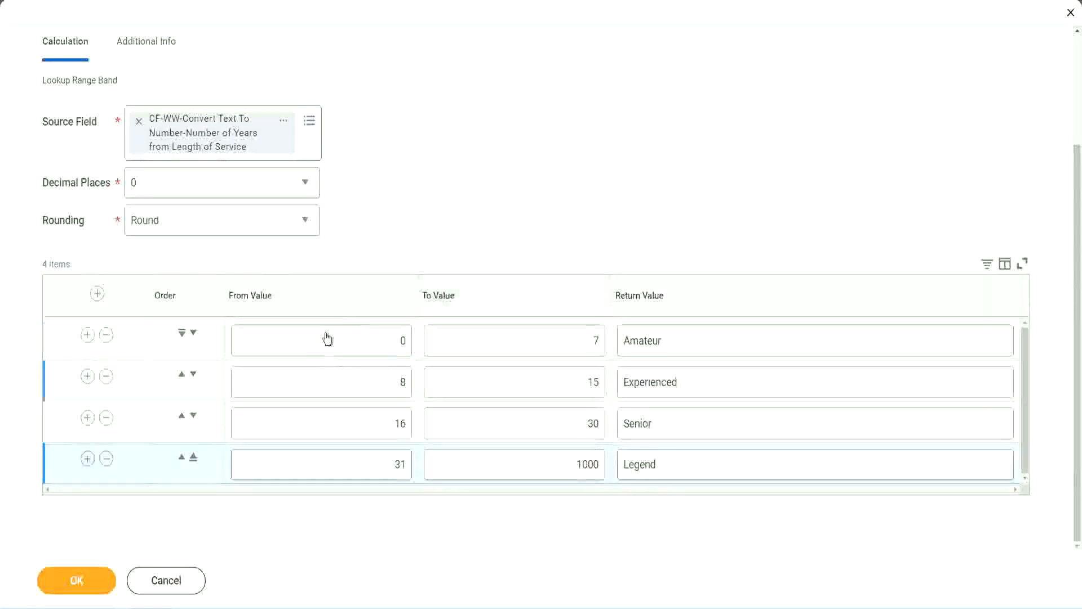
Review the from and to values and the return value of each of the four experience bands
left_click(704, 337)
left_click(696, 381)
left_click(683, 422)
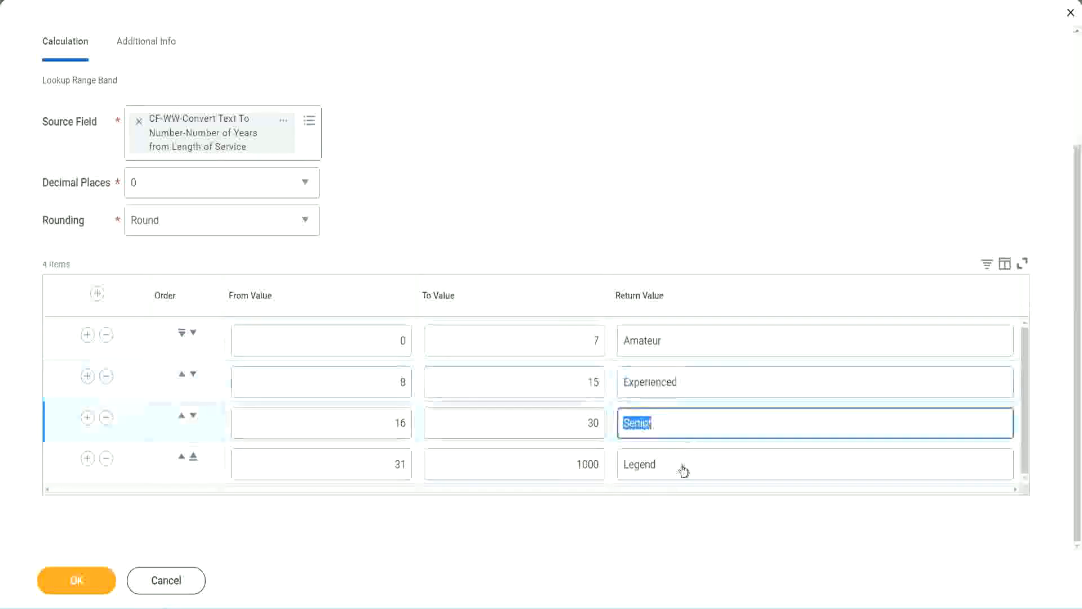
left_click(682, 464)
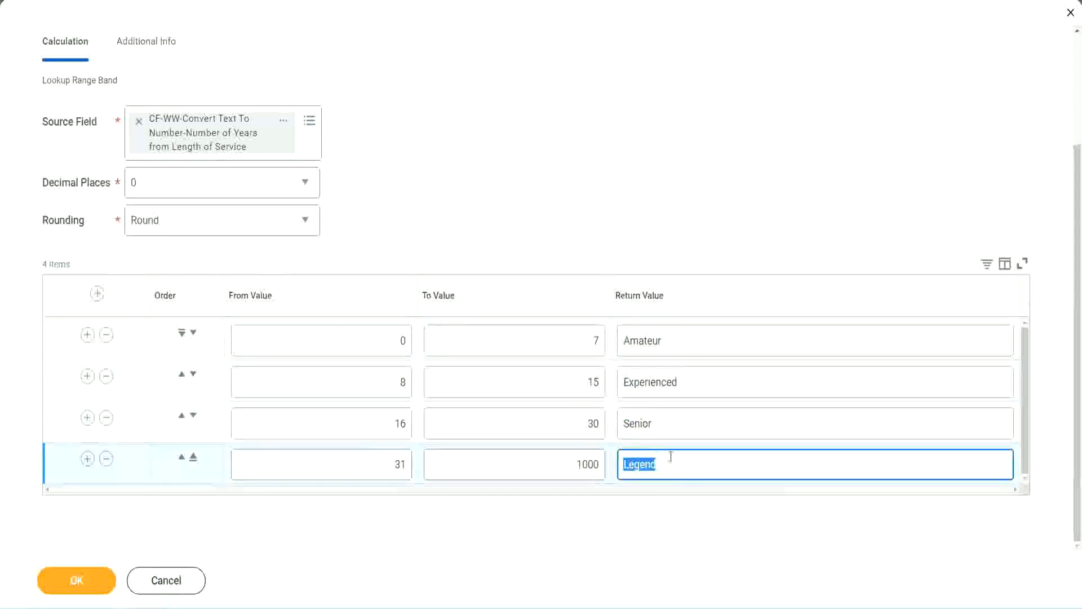
left_click(344, 346)
left_click(555, 331)
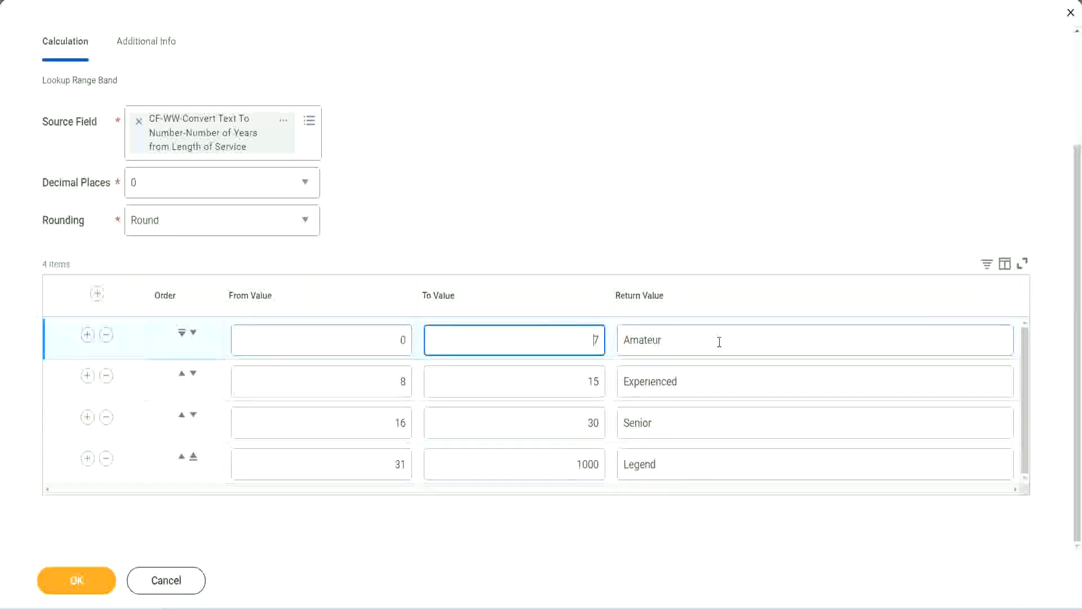
left_click(719, 342)
left_click(699, 381)
left_click(687, 424)
left_click(679, 461)
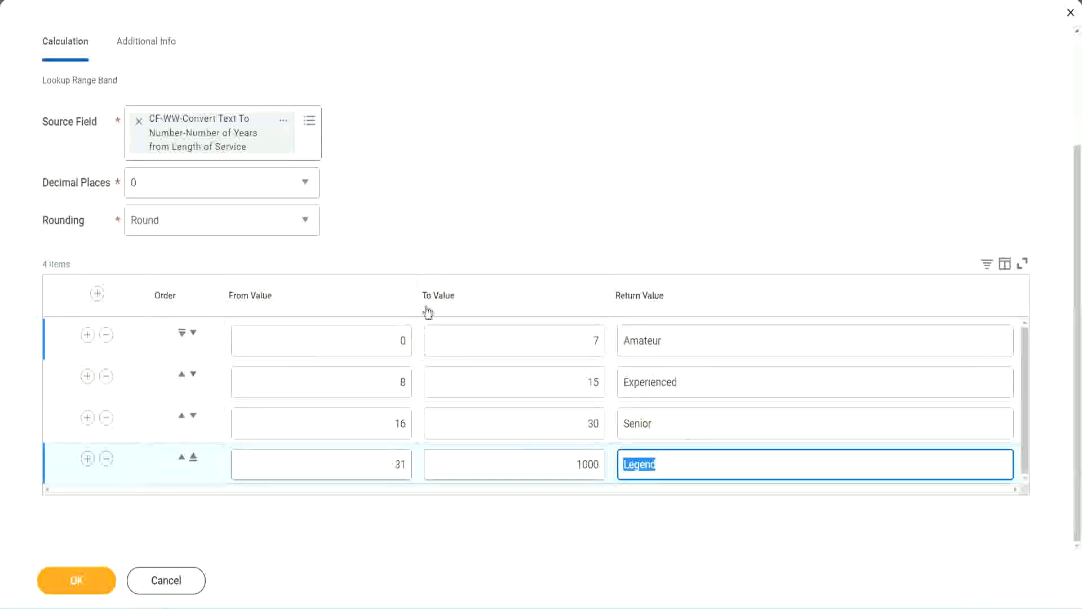
left_click(502, 239)
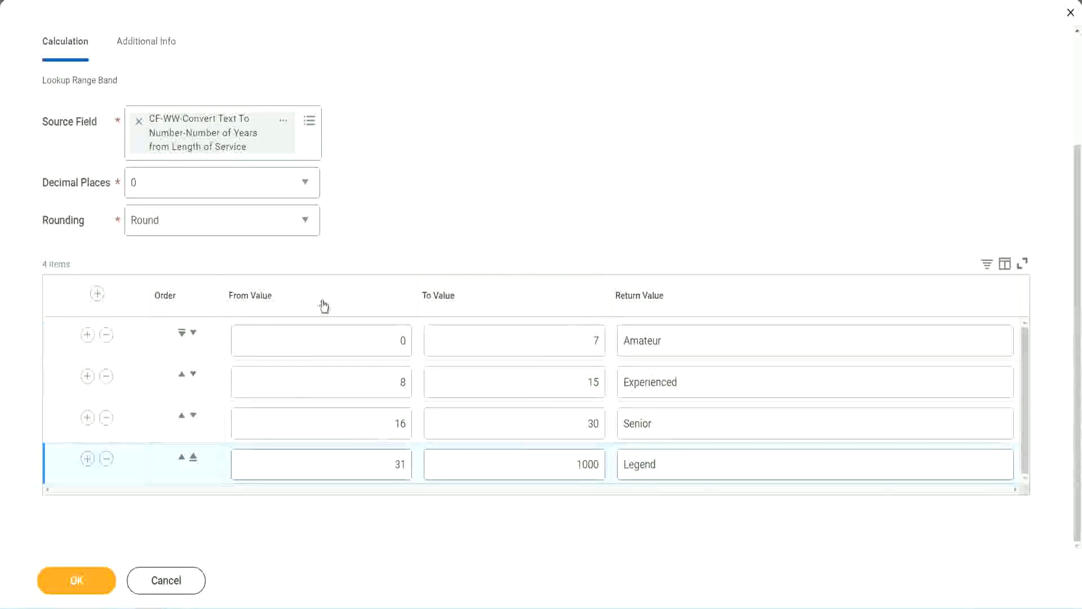
Save the Lookup Range Band calculated field and bring up the options of its name link
left_click(75, 579)
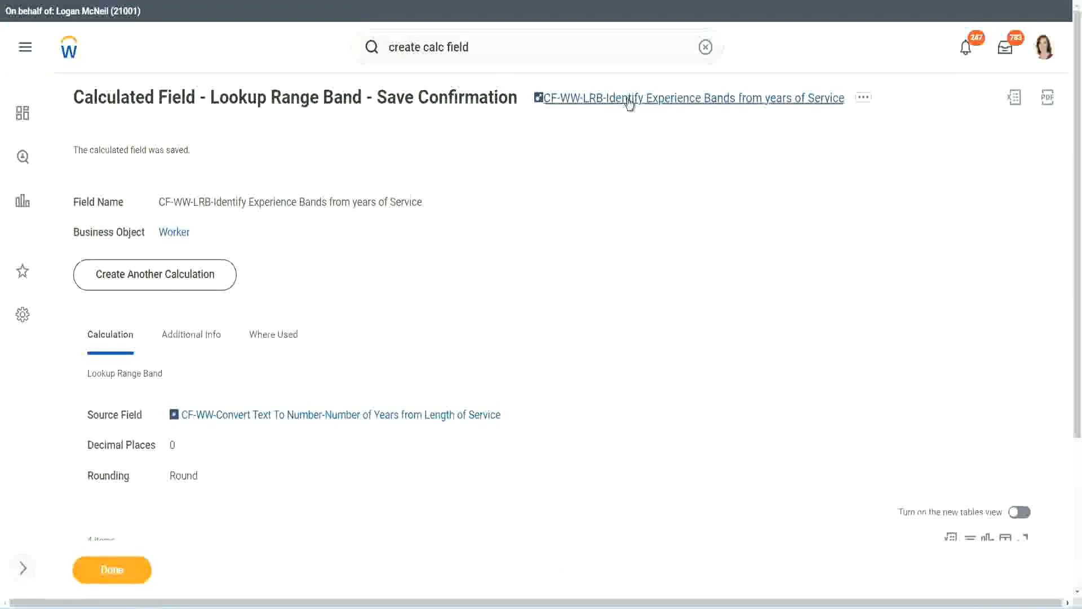
right_click(626, 107)
left_click(642, 164)
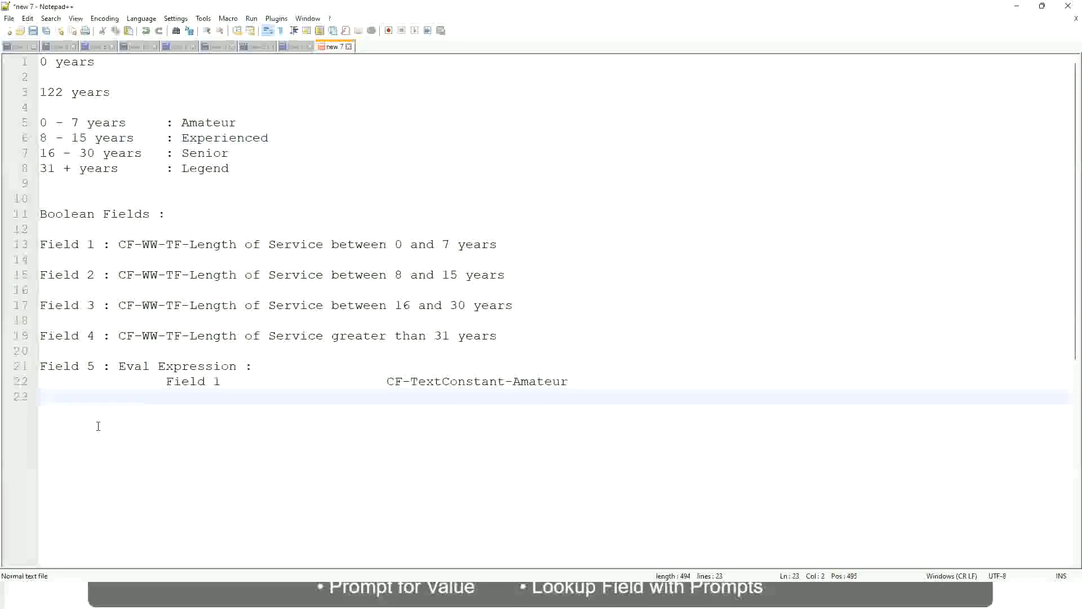
In the Notepad++ notes, add the amount 10,000 USD a few lines below the Field 5 Eval Expression entry
key("Return")
key("Return")
key("Return")
key("Left")
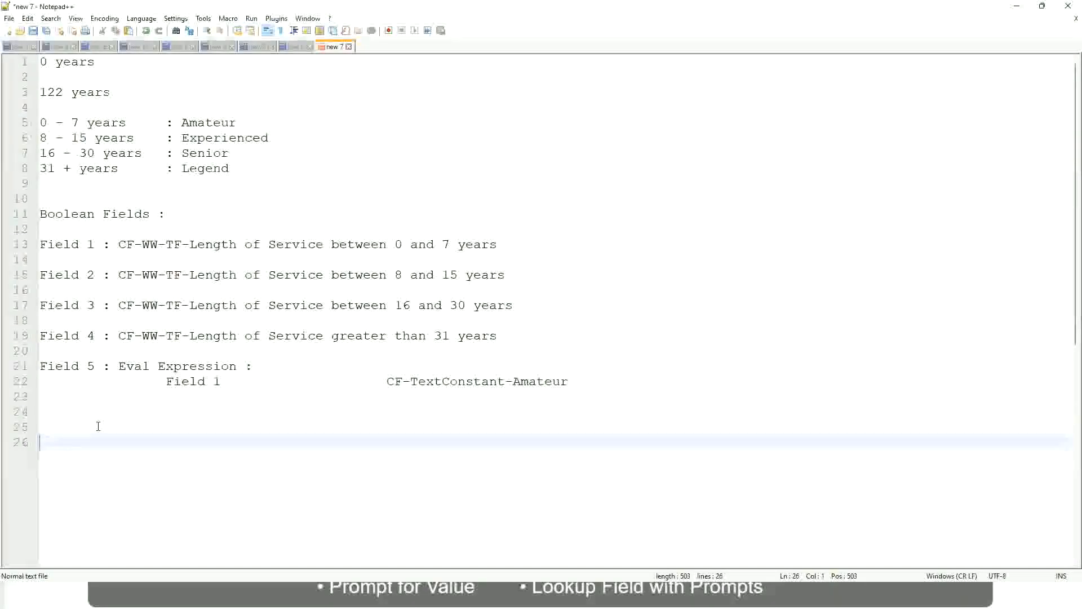
type("10,000 USD")
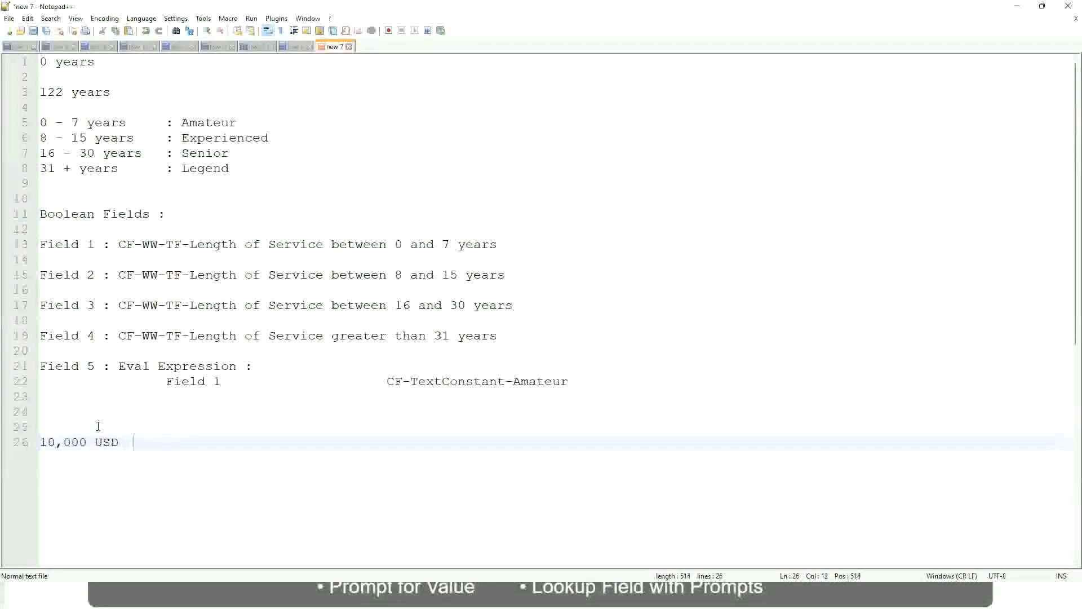
Add the second amount 1,000,000 on the same line, spaced well apart from 10,000 USD
key("Tab")
key("Tab")
key("Tab")
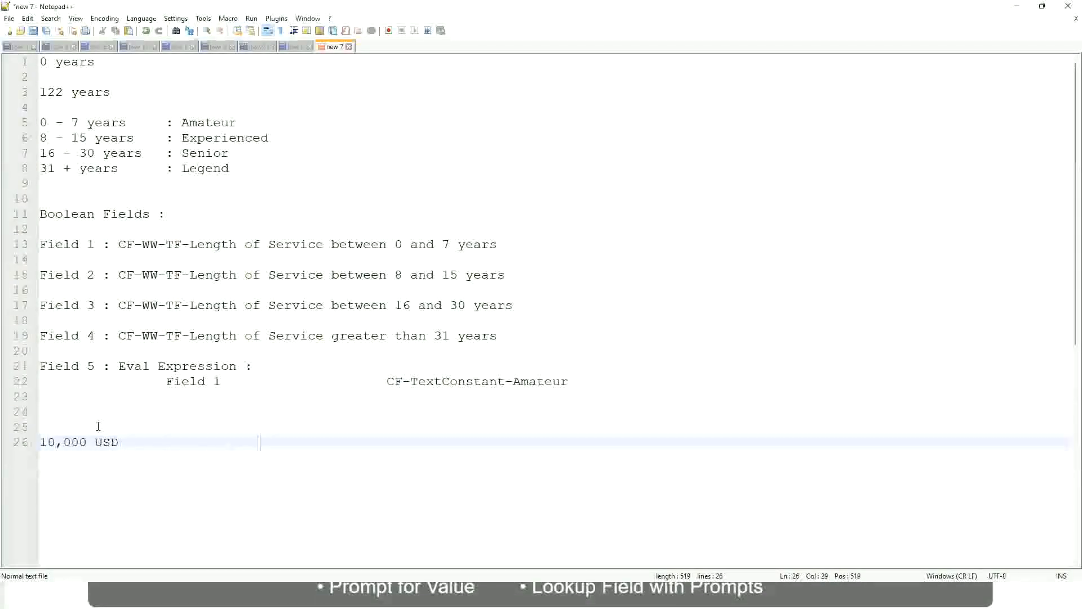
type("1,000,0000")
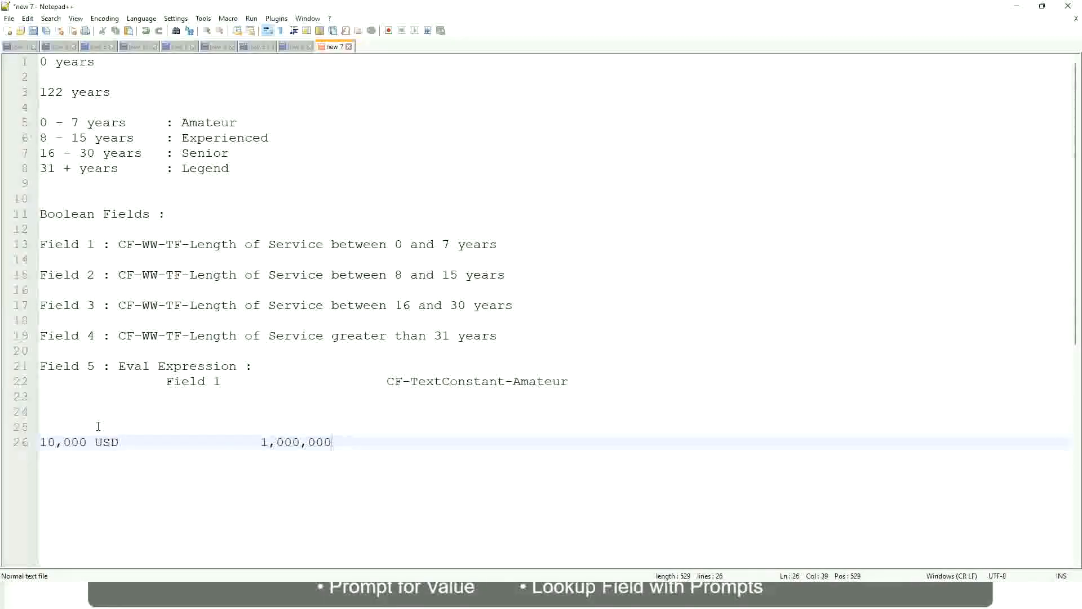
key("Left")
key("Left")
key("Left")
key("Left")
key("Left")
key("Left")
key("Left")
key("Left")
key("Right")
key("Right")
key("Right")
key("Right")
key("Right")
key("Right")
key("Right")
key("Right")
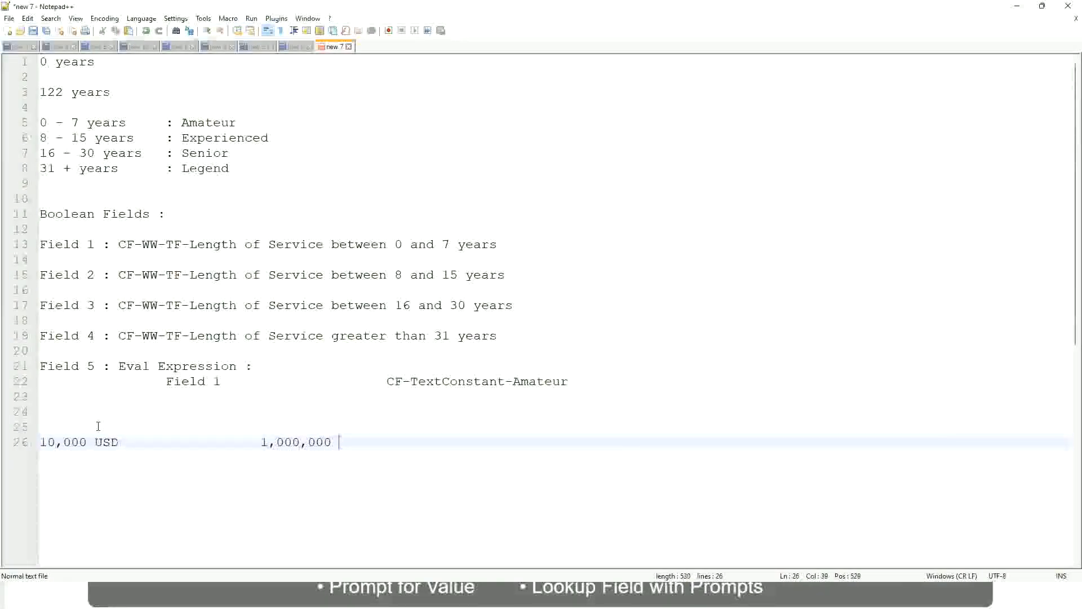
Add the currency USD to the 1,000,000 amount and leave an empty line beneath the amounts
type("USD")
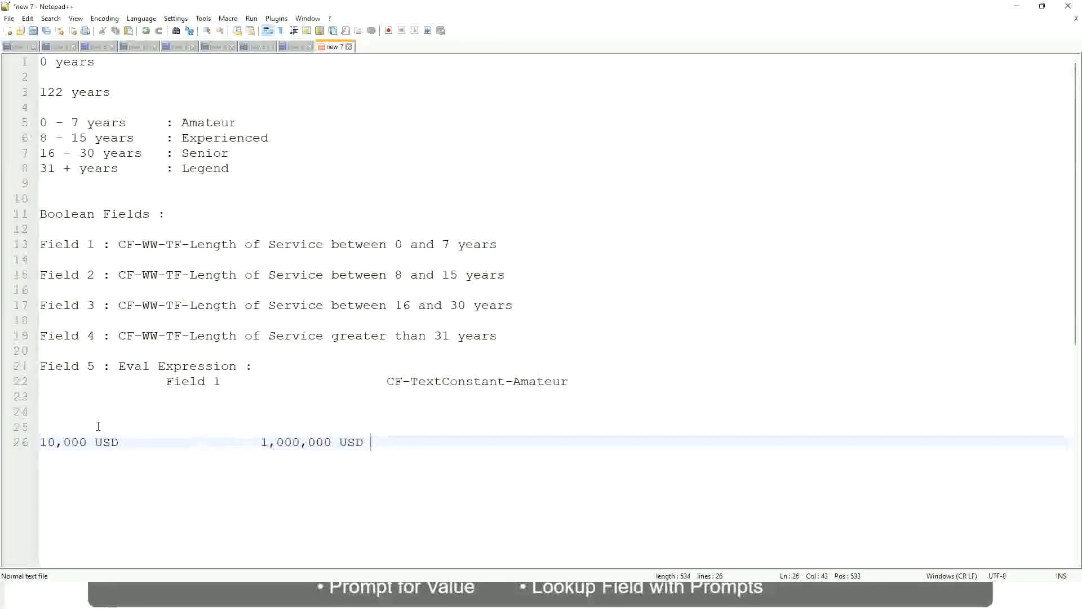
key("Return")
key("Return")
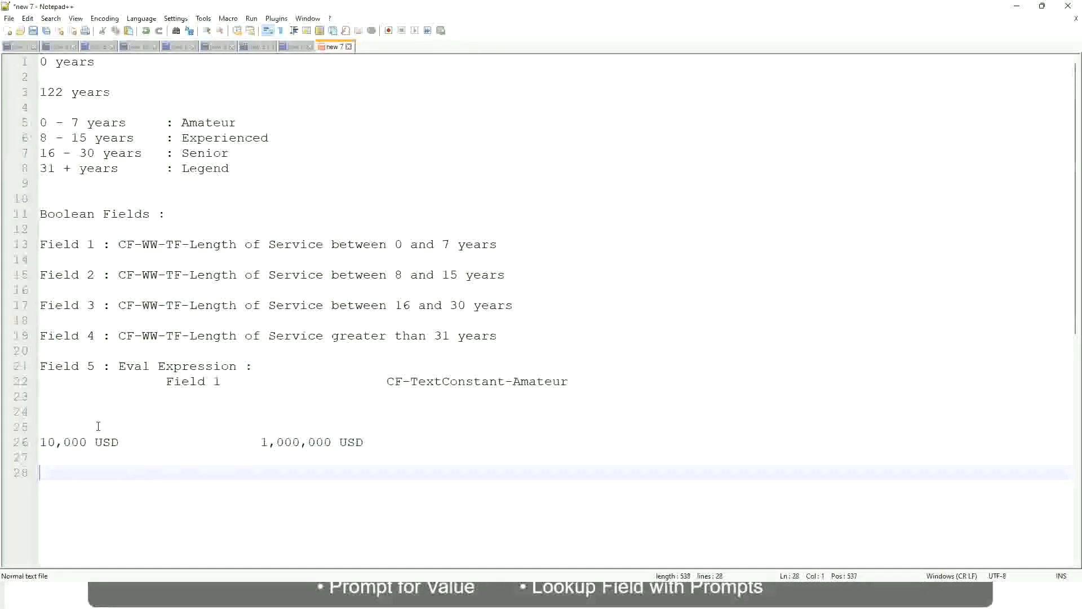
Add the first salary band to the notes as "10 - 50,000" with the label ": Low" spaced well apart
type("10 - 50,000")
key("Tab")
key("Tab")
key("Tab")
key("Tab")
type(": Low")
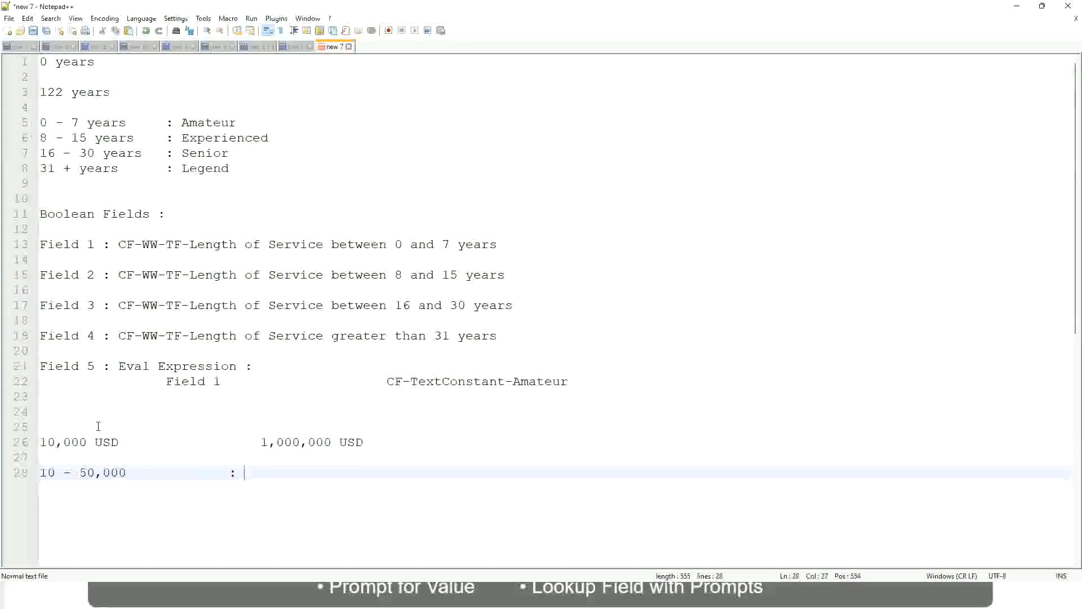
Directly below the Low band, add the band "50,001 - 150,000" with the label ": Medium" aligned under ": Low"
key("Return")
key("Return")
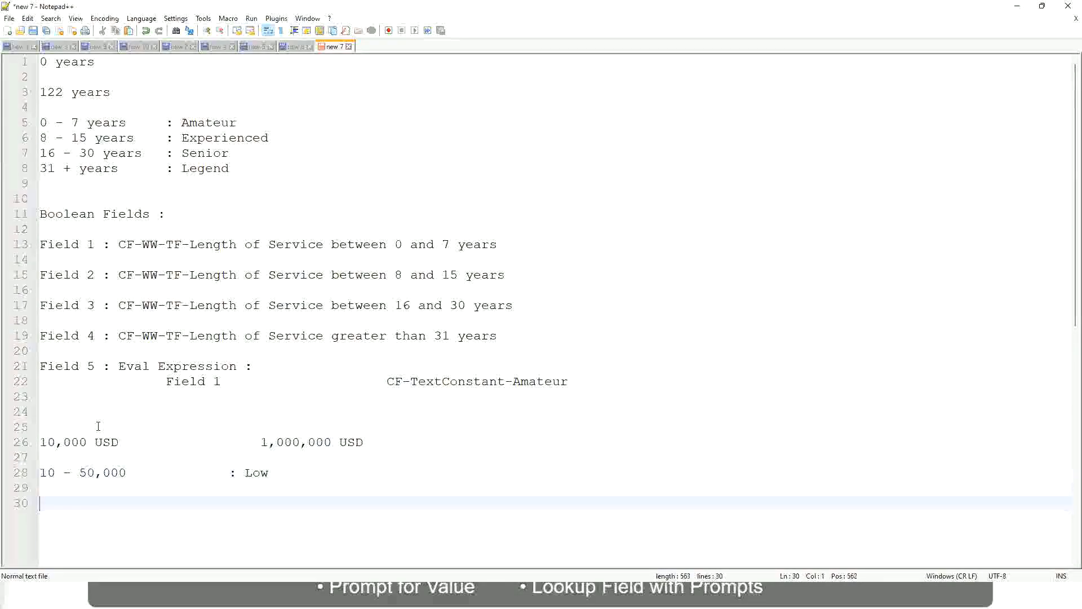
key("Up")
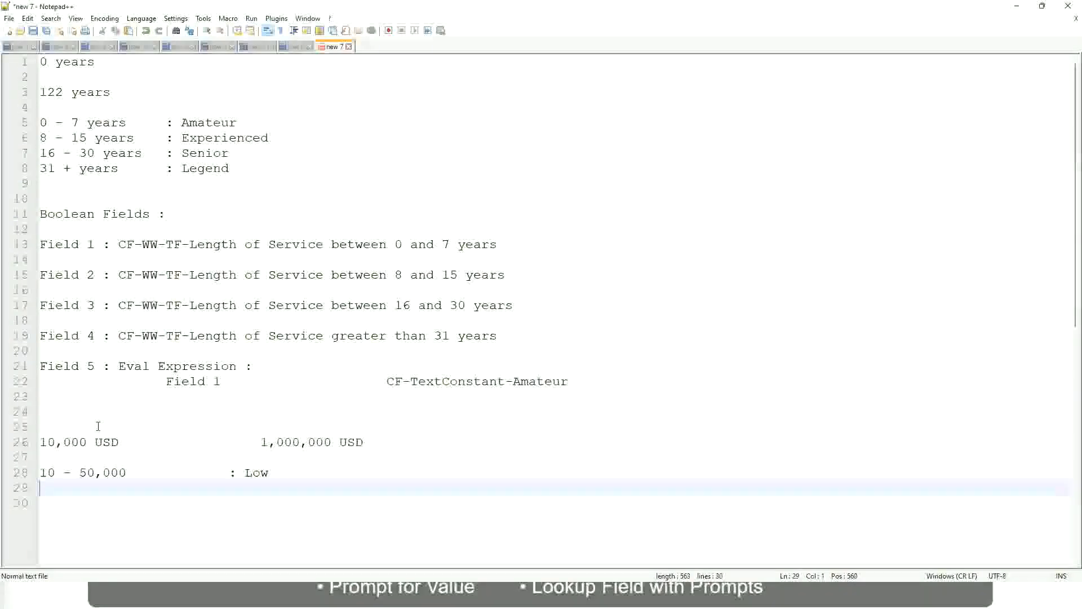
type("50,001 ")
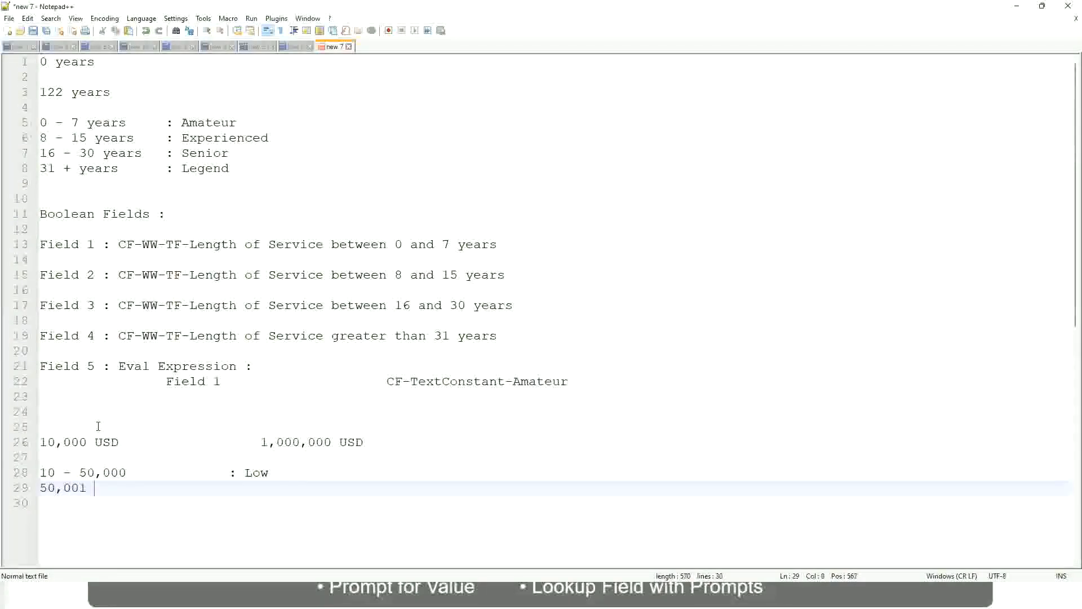
type("- 150,000")
key("Tab")
key("Tab")
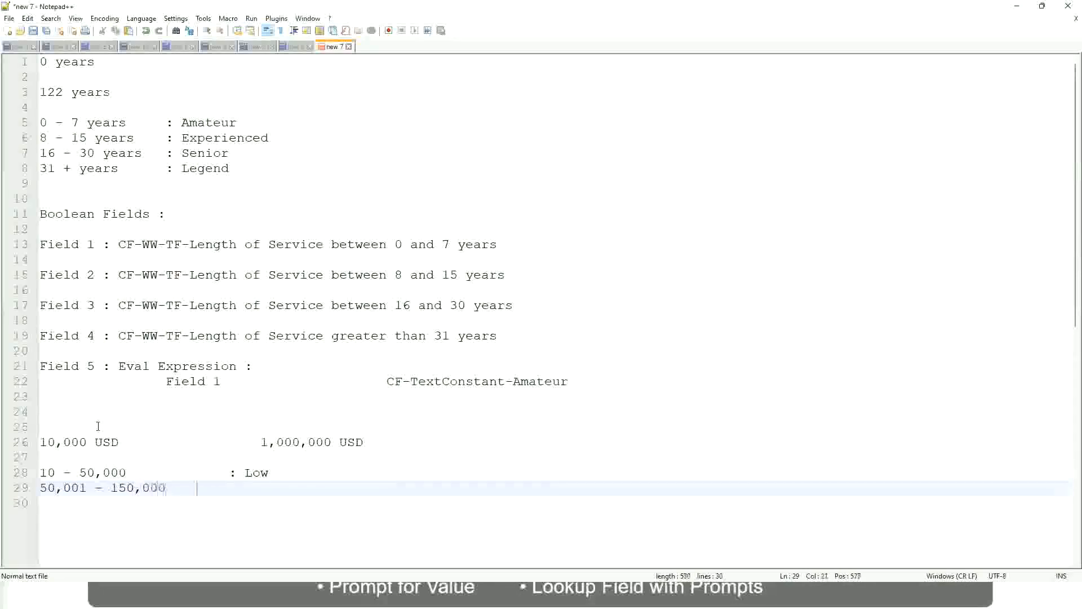
type(": Medium")
Add the last band "> 150,000" on the next line, with the label ": High" aligned under the other labels
key("Return")
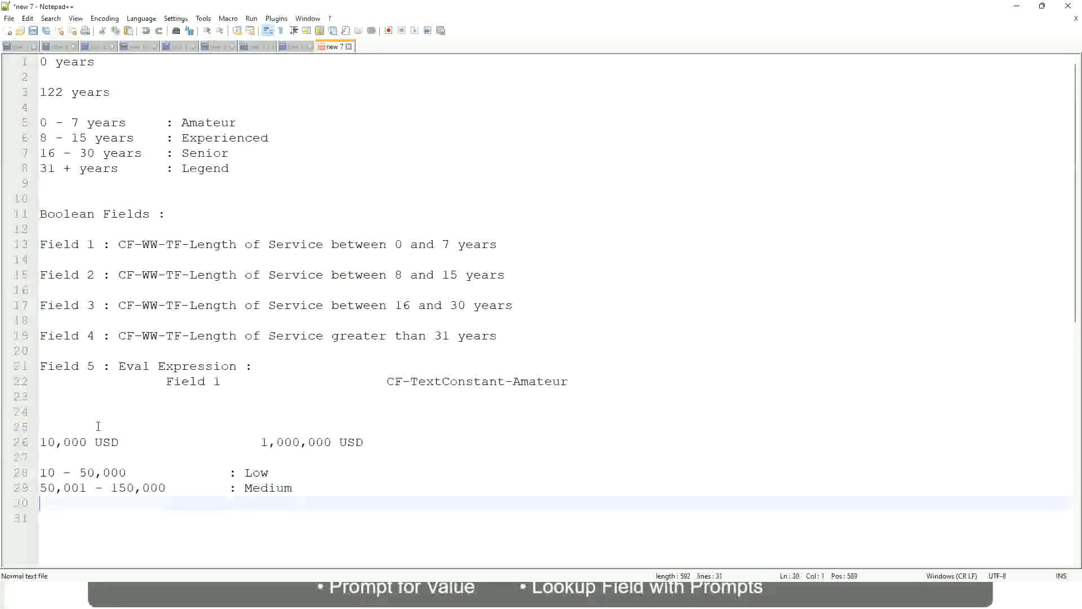
type("> 150,000")
key("Tab")
key("Tab")
key("Tab")
key("Tab")
type(": High")
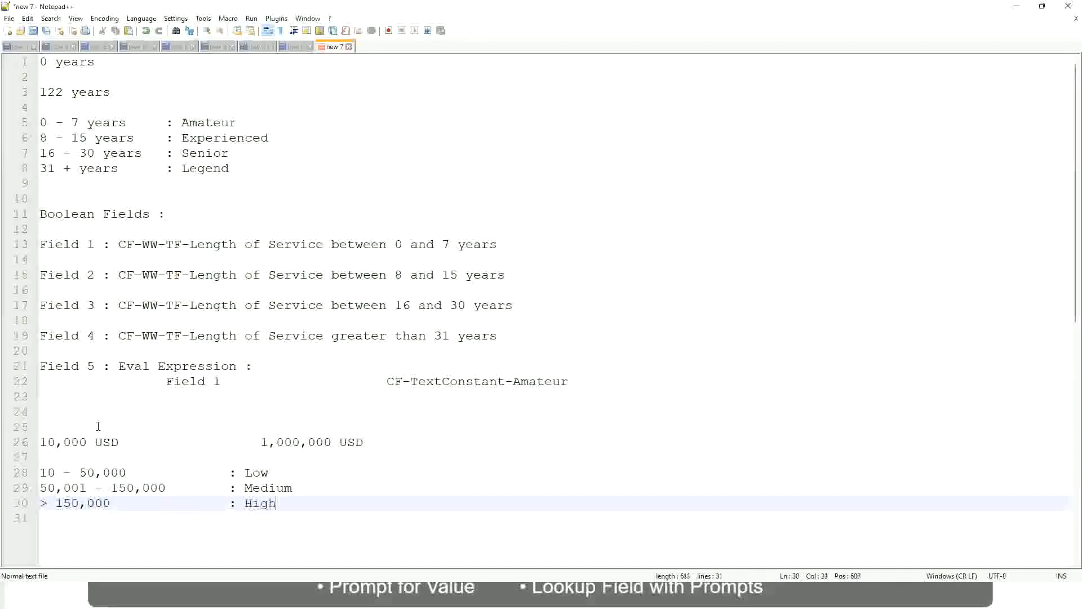
key("BackSpace")
Review the USD amount range and the Low, Medium and High bands in the notes
left_click(48, 442)
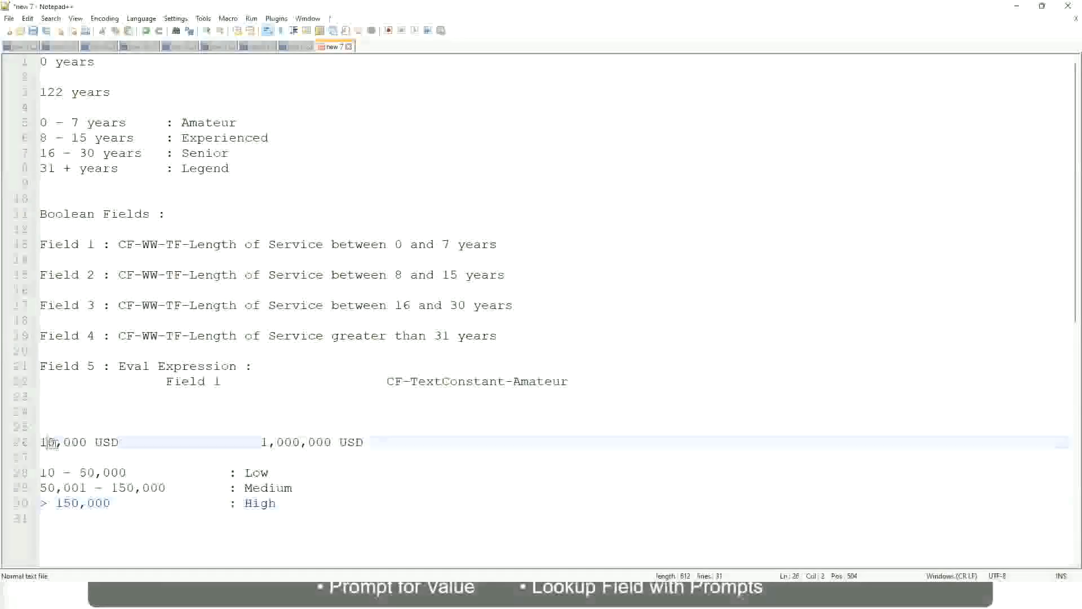
double_click(322, 442)
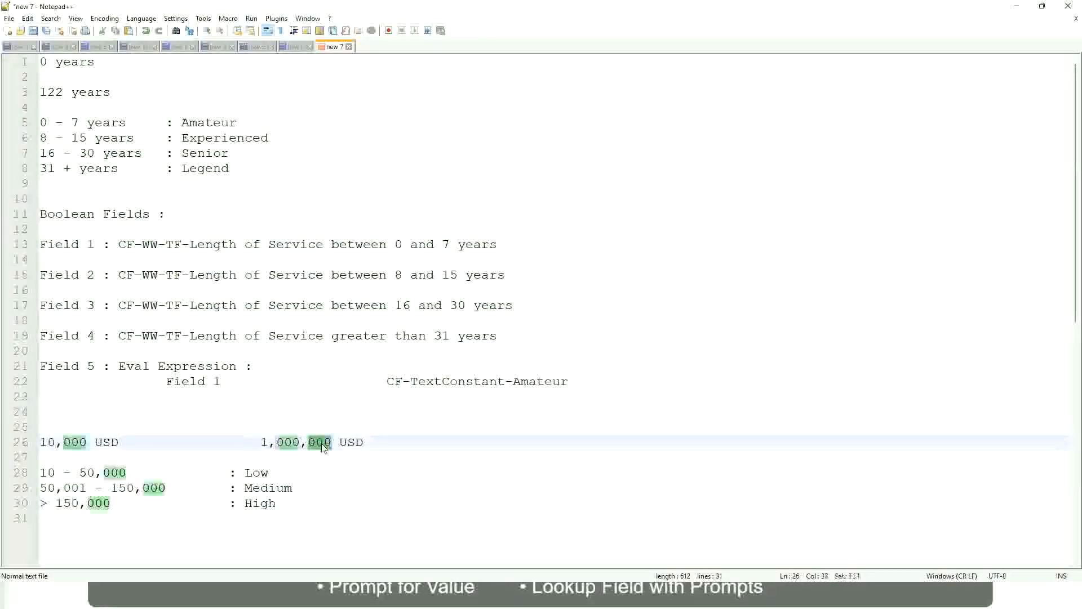
left_click(198, 487)
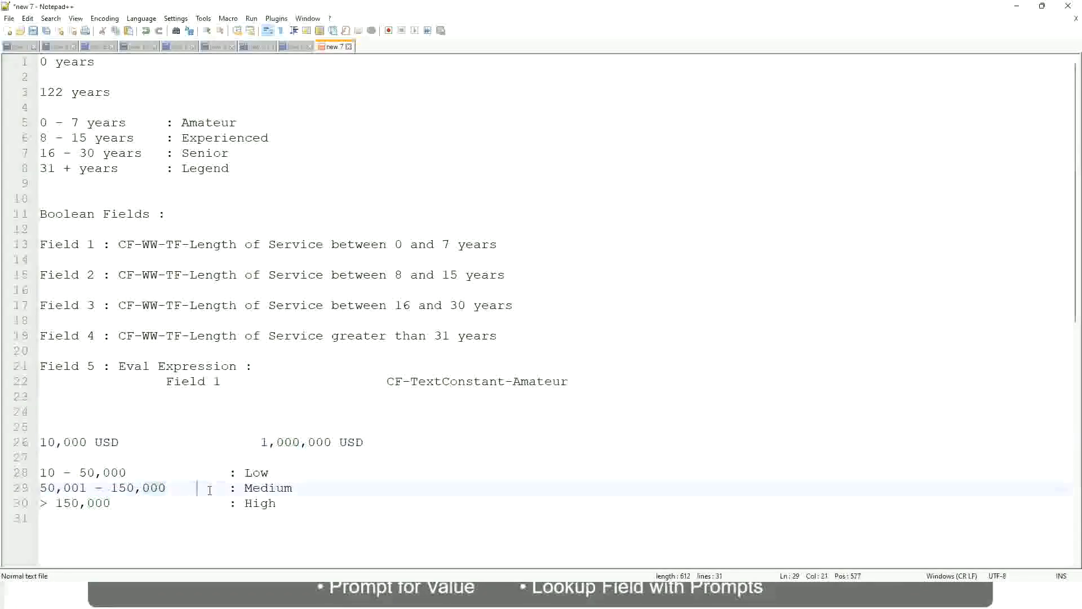
left_click(35, 442)
left_click(334, 443)
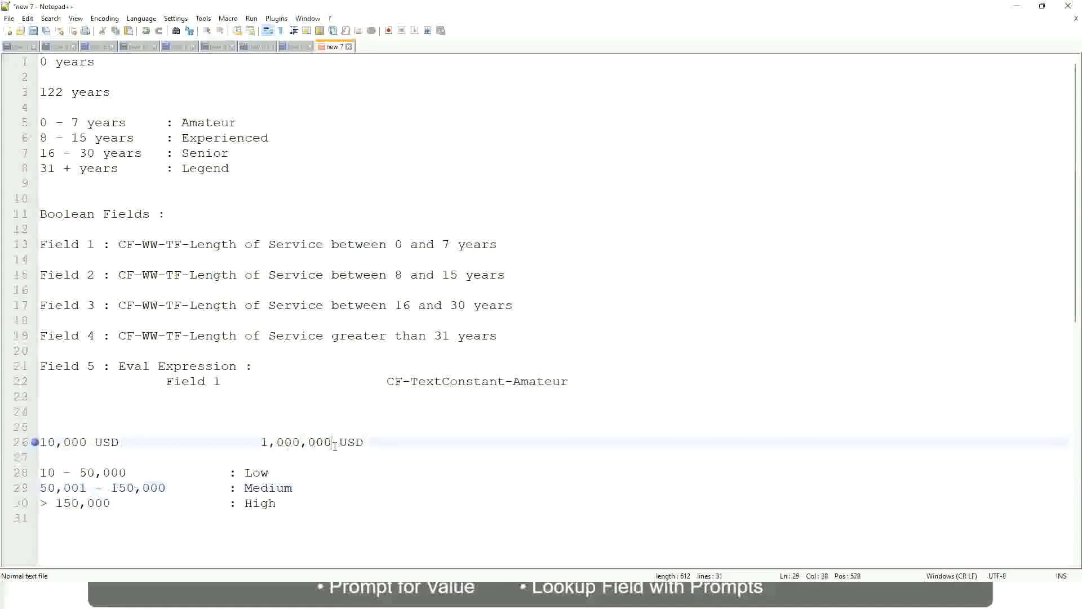
left_click(261, 473)
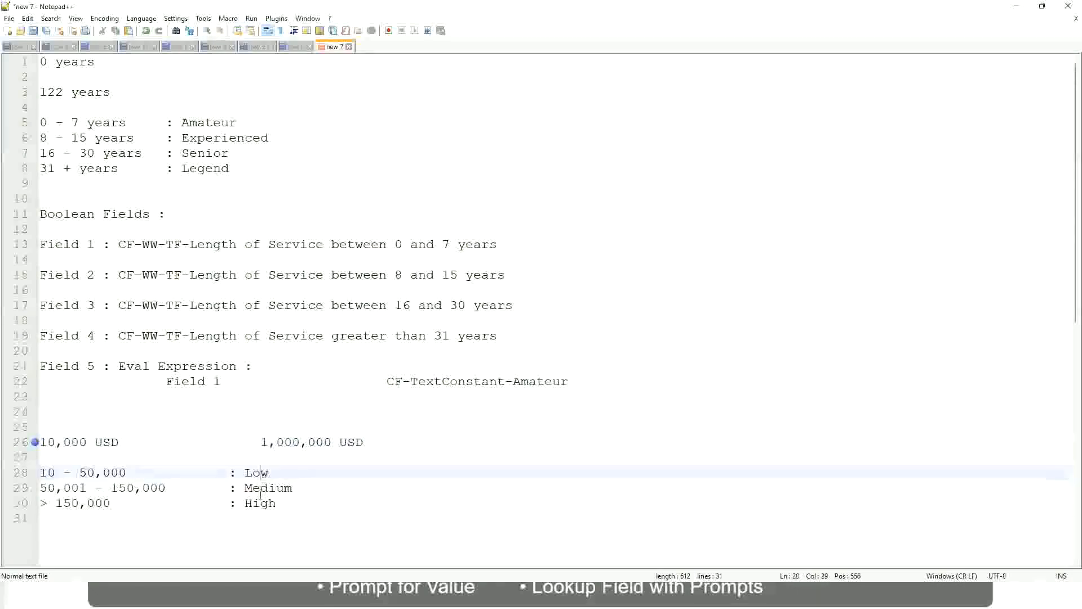
key("Down")
key("Down")
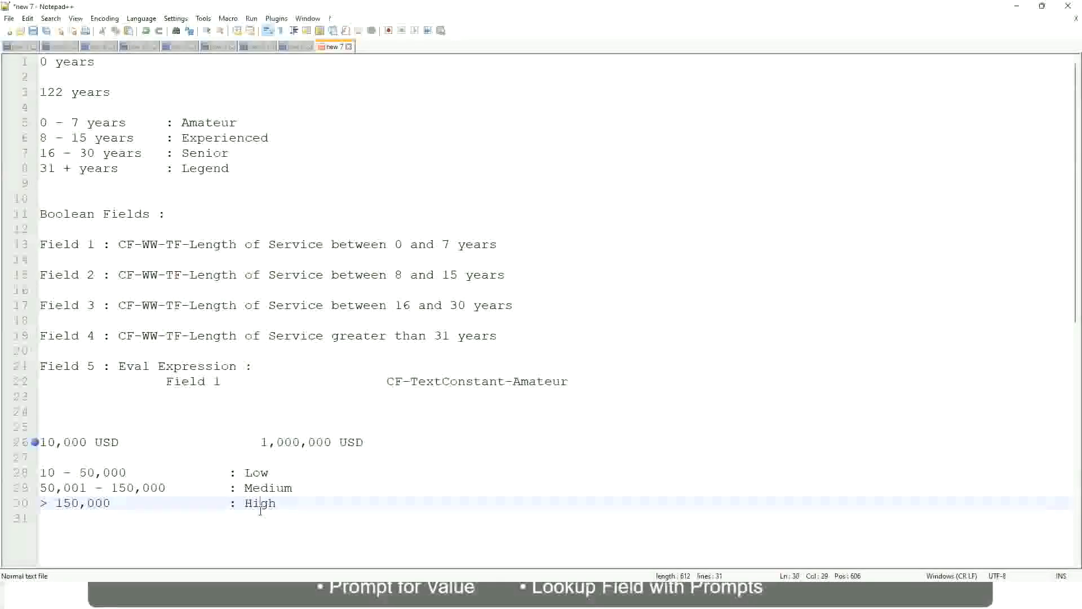
left_click(168, 461)
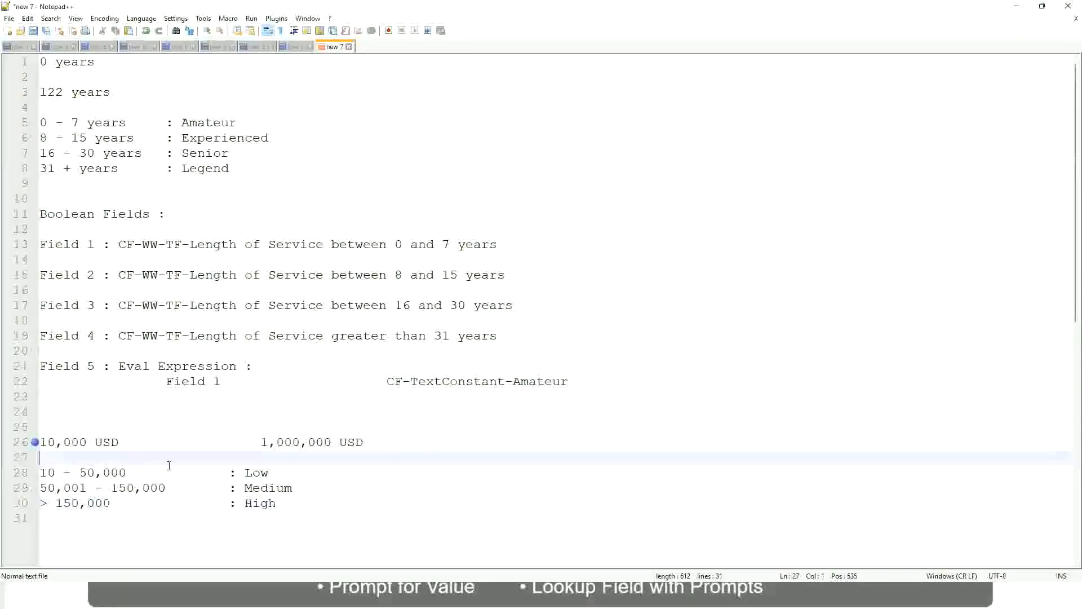
left_click(267, 515)
left_click(278, 501)
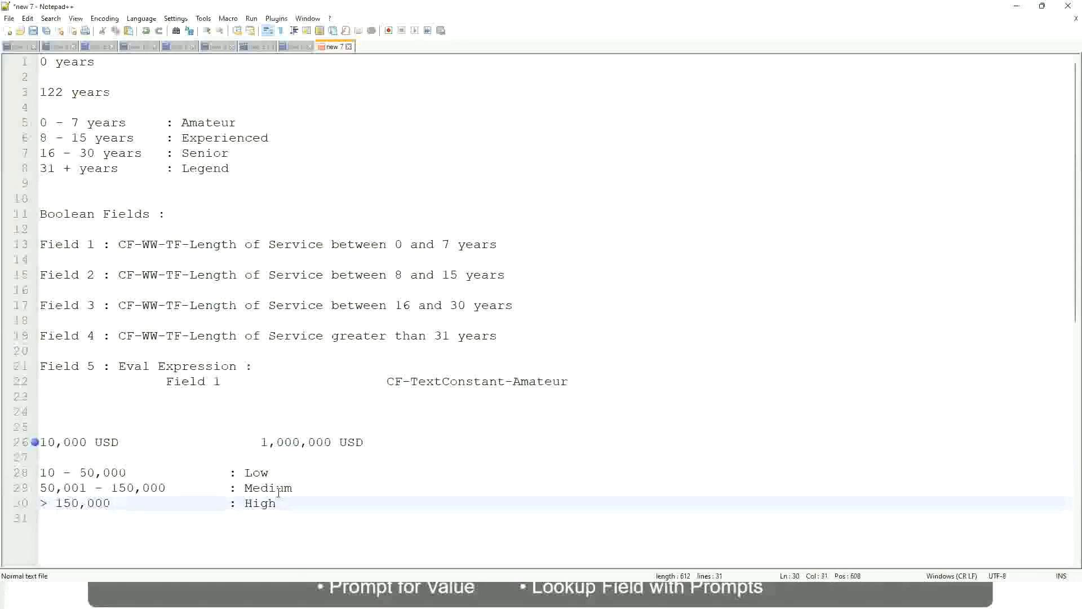